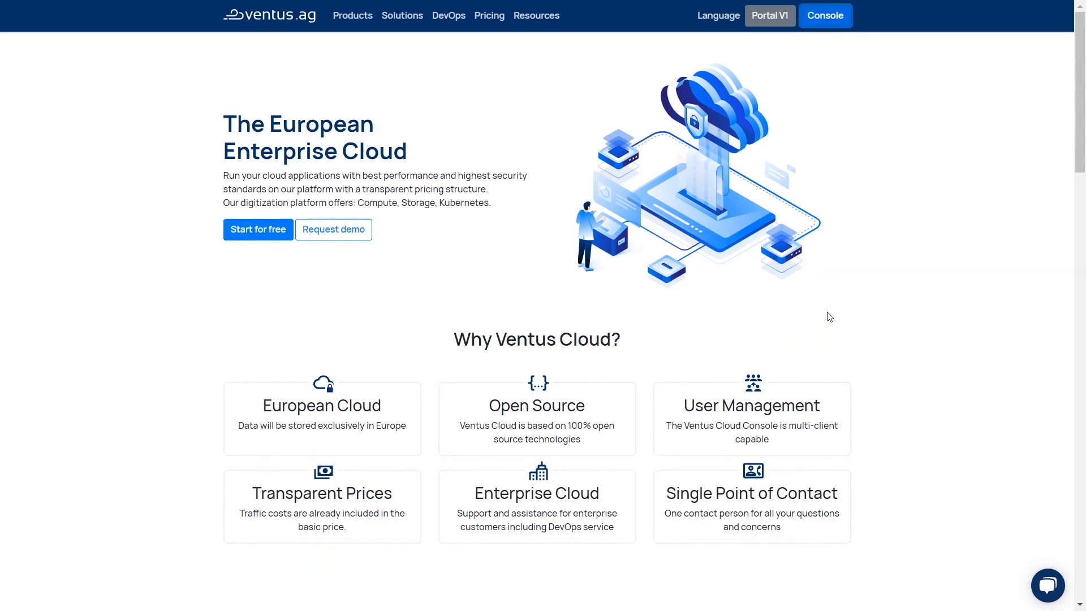
Open the Console login page, then try signing in and follow the Register link for new users.
click(826, 21)
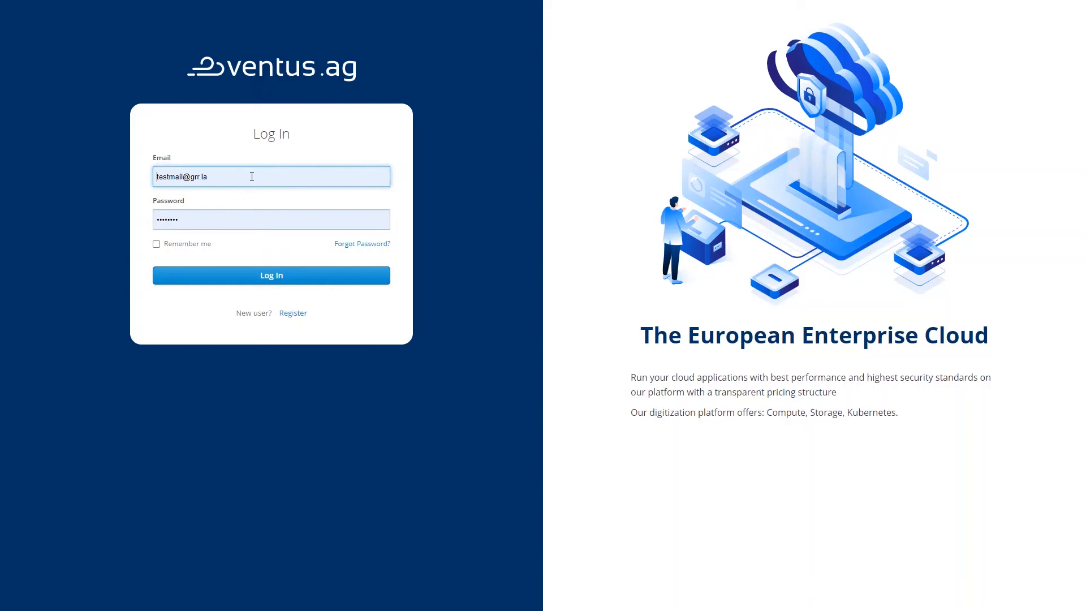
click(243, 276)
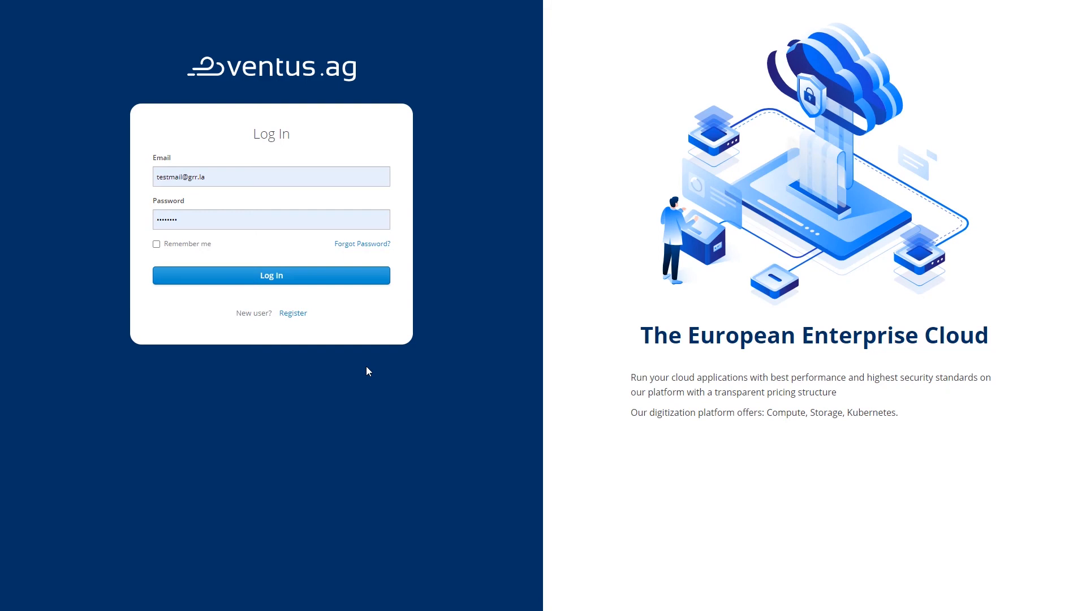
click(299, 316)
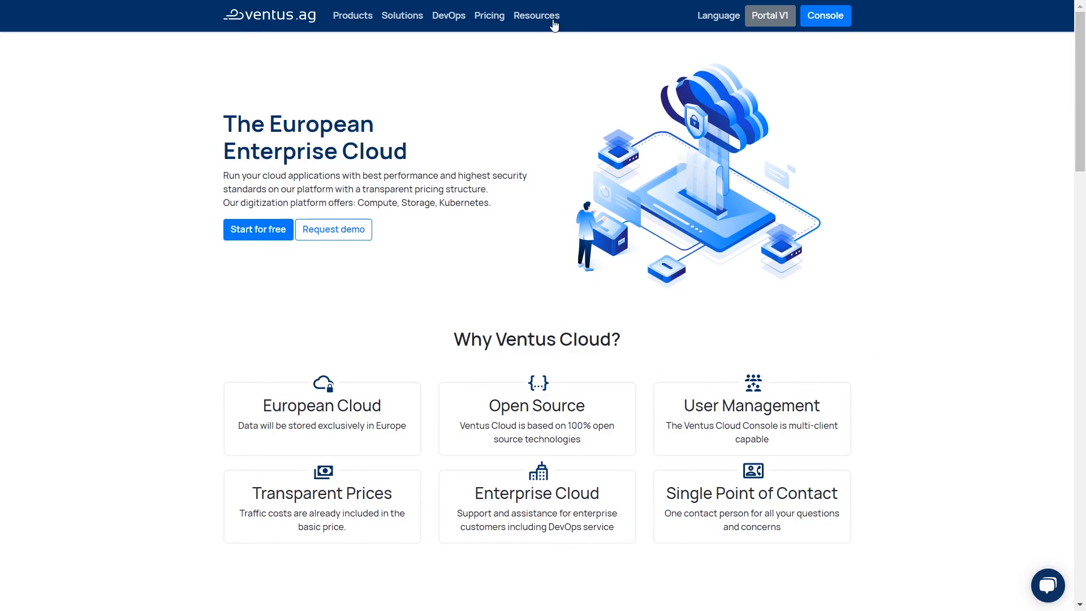
Open the Support Center documentation and its Getting Started section.
click(554, 25)
click(535, 226)
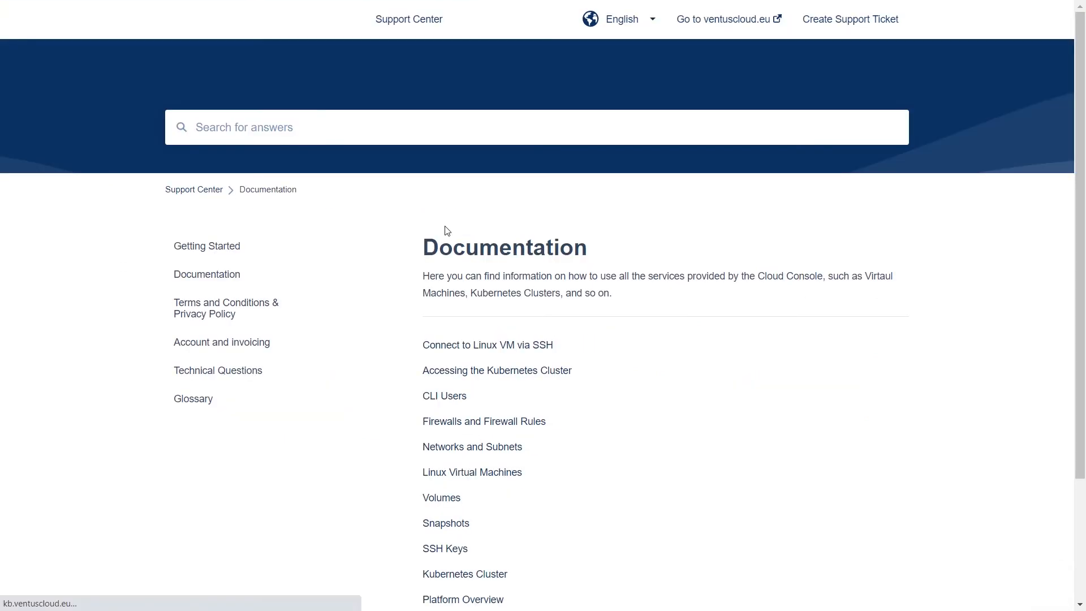
click(219, 247)
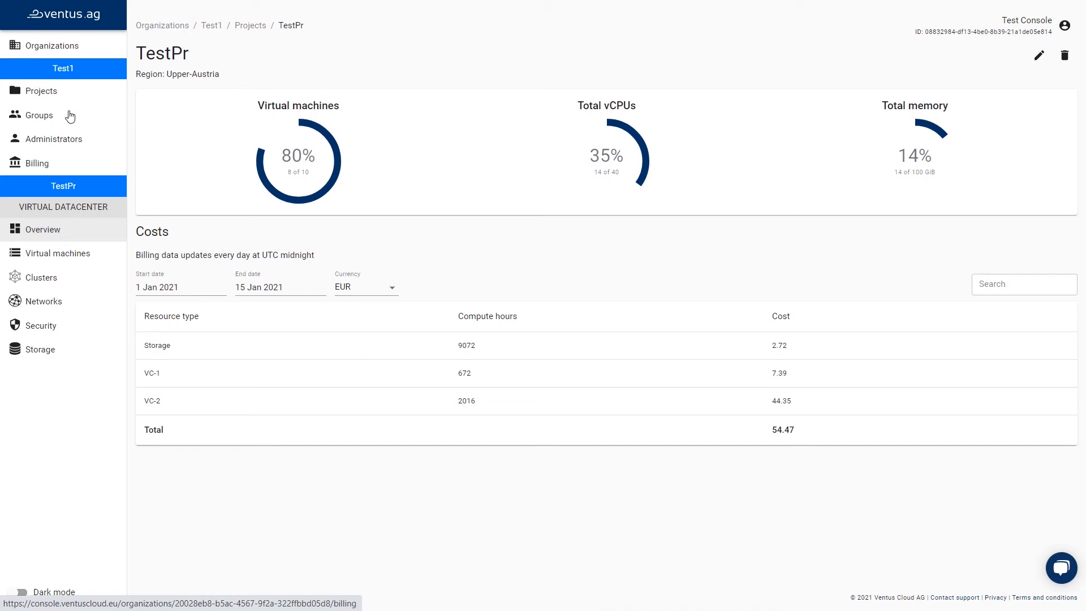
Go to the Organizations list and create a new organization named testOrg.
click(84, 54)
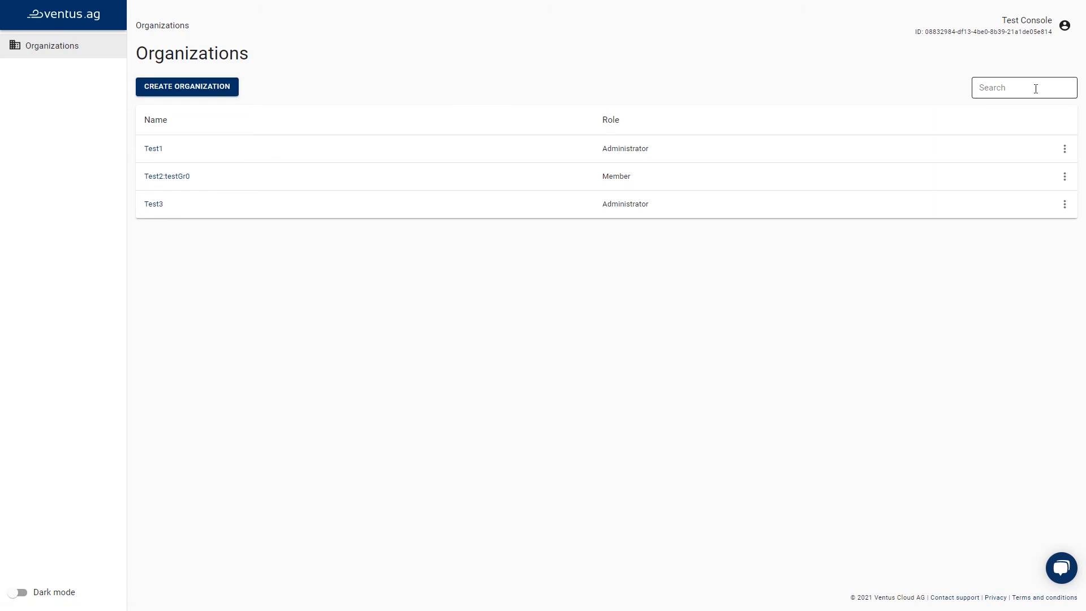
click(227, 89)
text(testOrg)
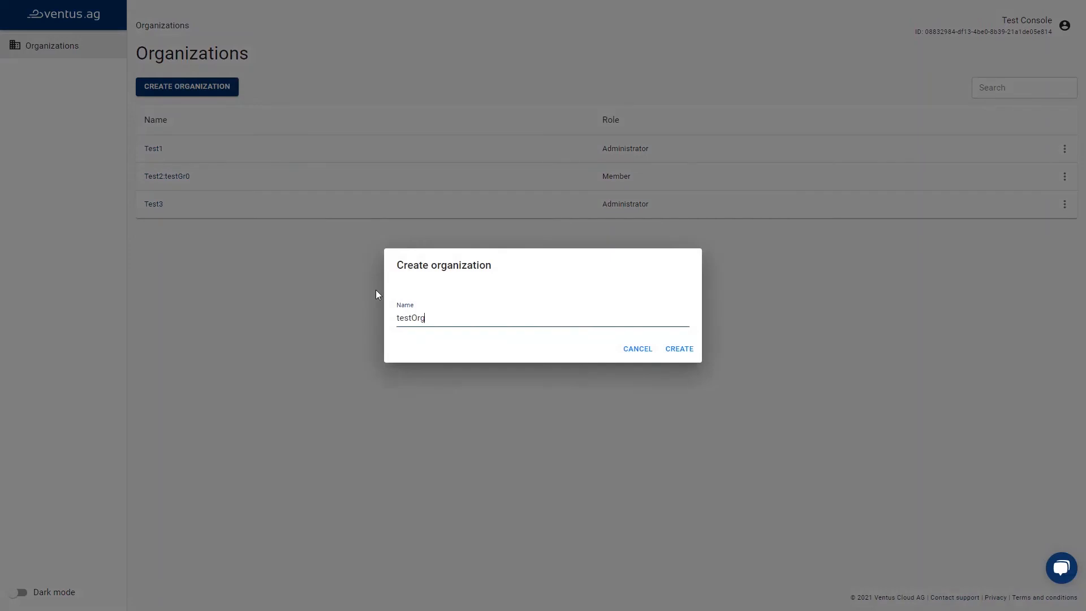
click(681, 349)
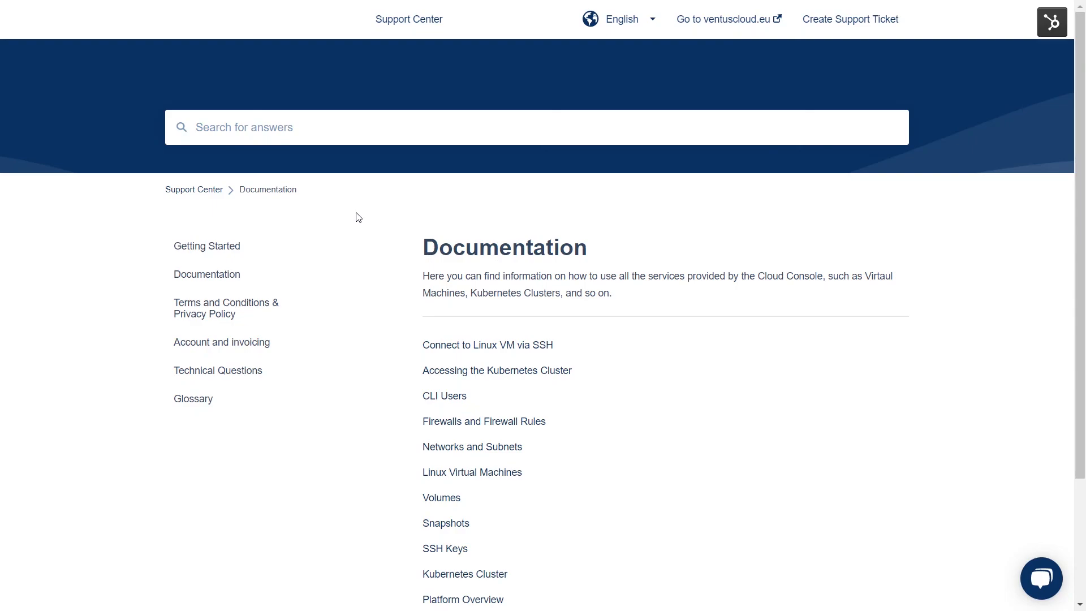
Open the Getting Started article on Organizations and Administrators in the Support Center.
click(226, 247)
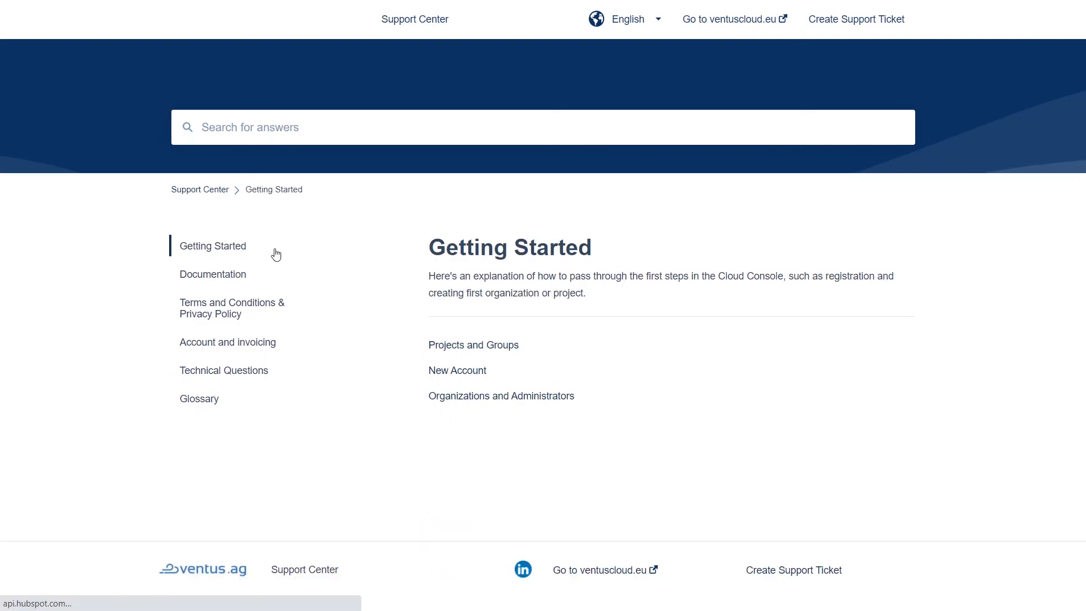
click(439, 400)
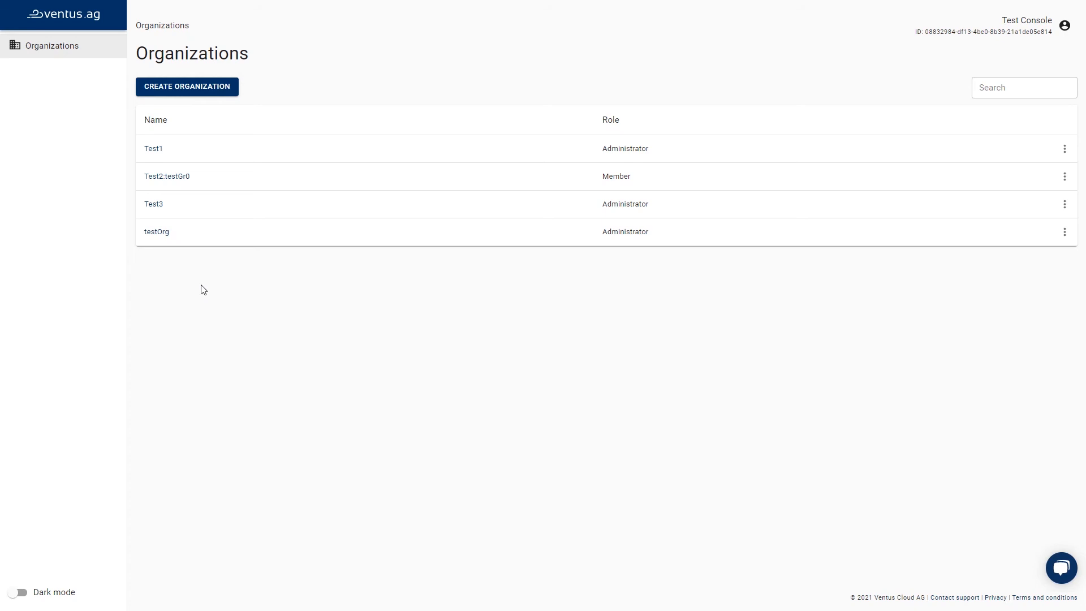
Open testOrg and create a project named test1 in the Vienna region.
click(157, 232)
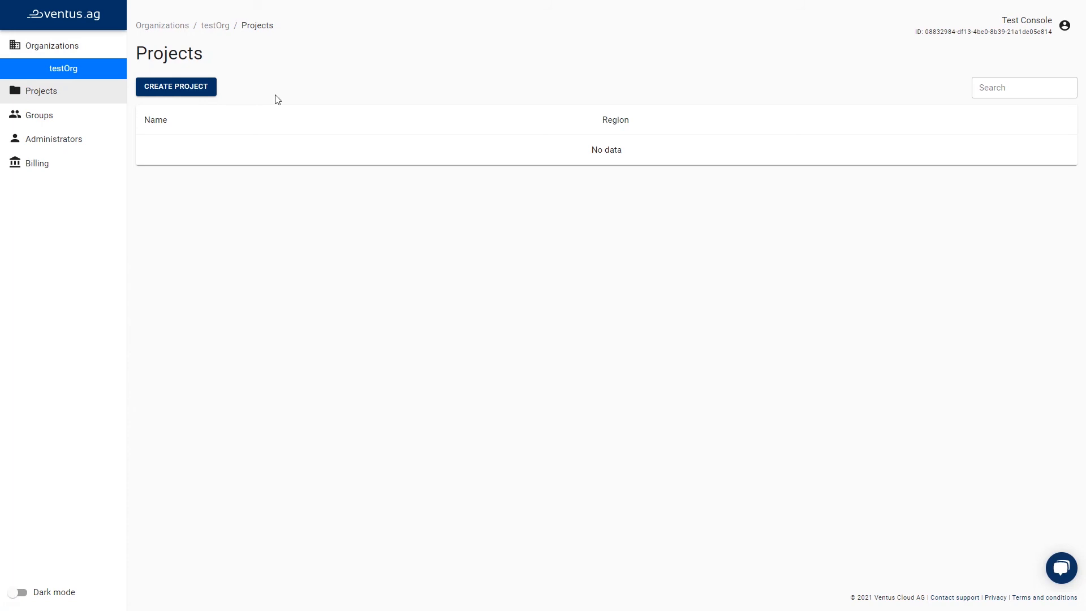
click(206, 87)
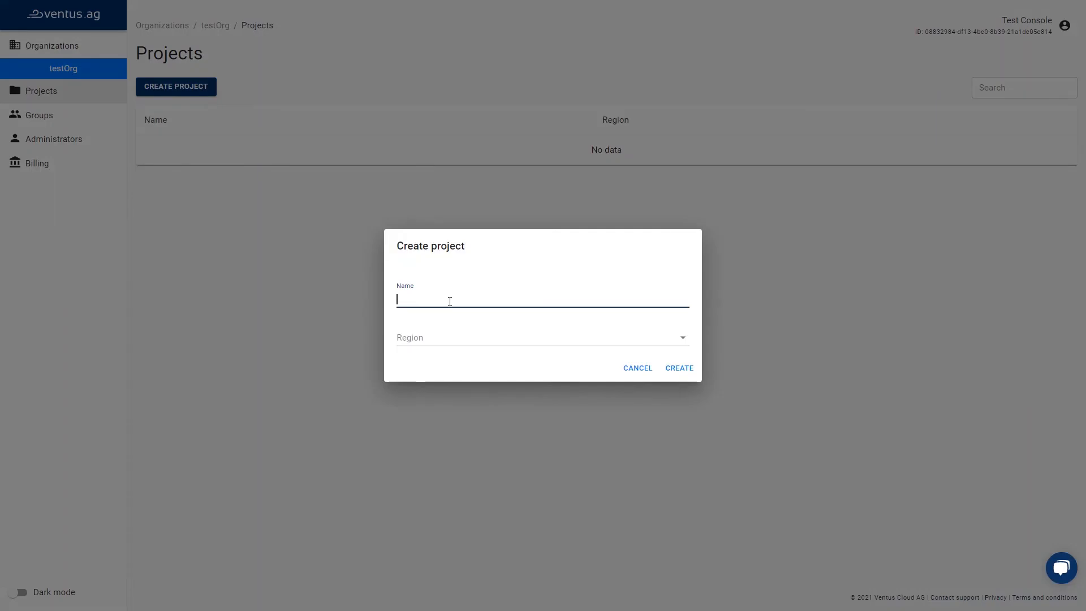
text(test1)
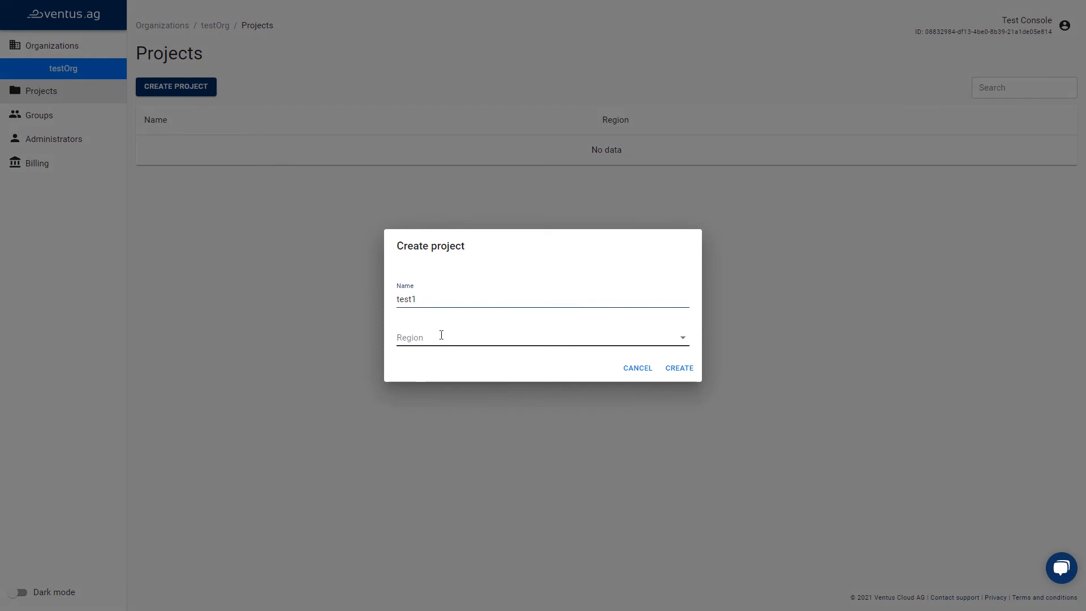
click(441, 335)
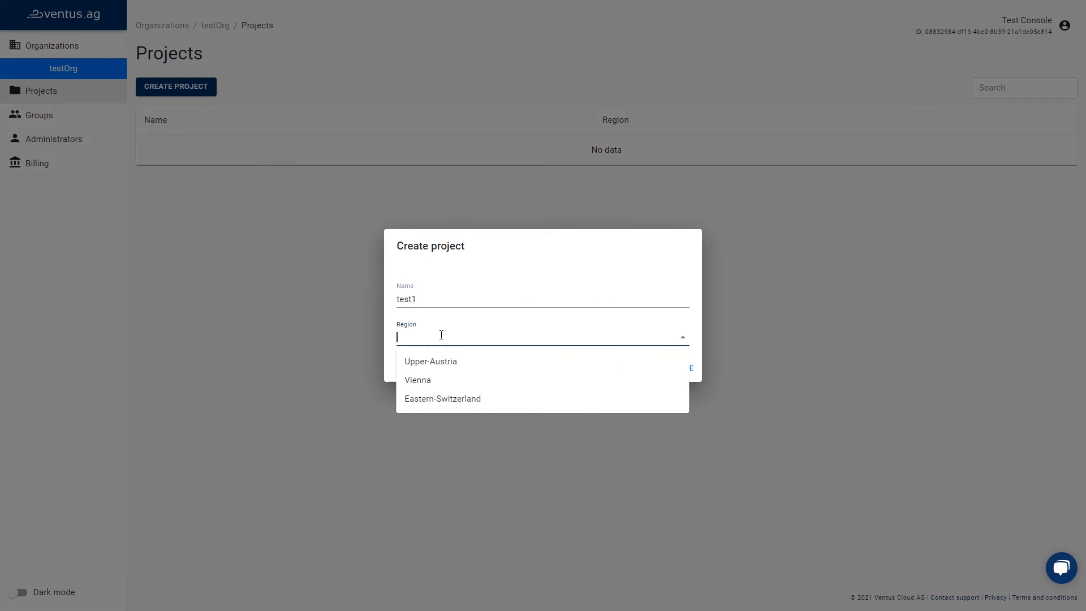
click(429, 383)
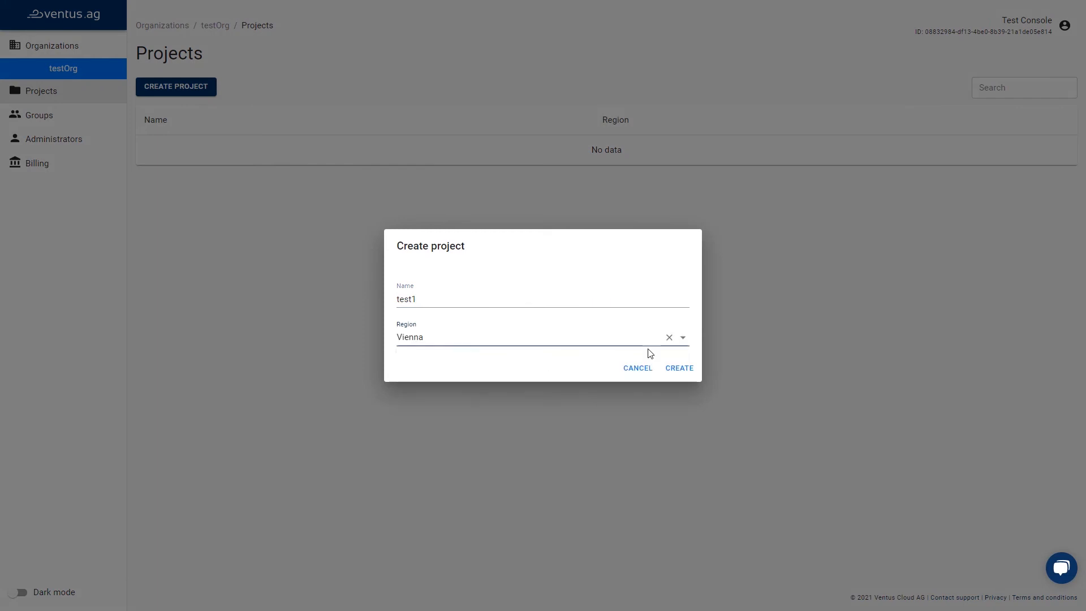
click(682, 368)
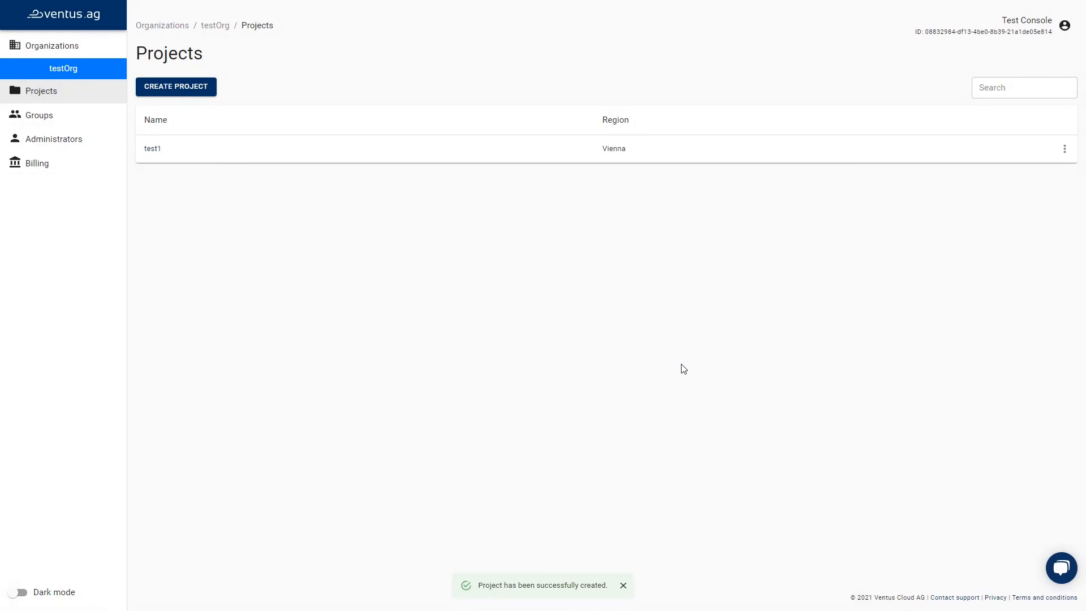
Inspect the actions available for project test1.
click(1066, 150)
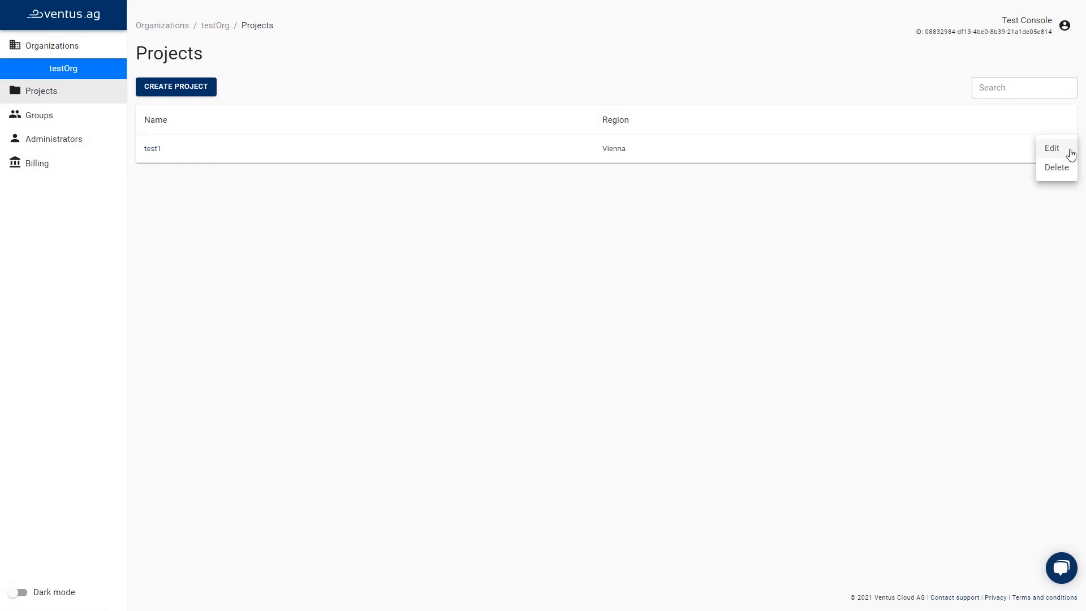
click(926, 241)
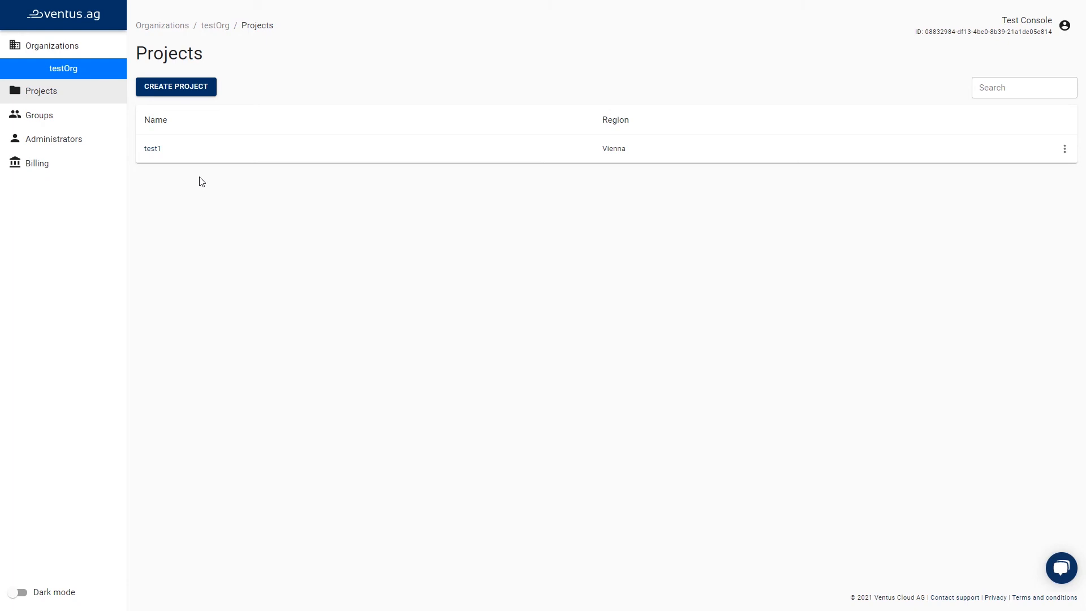
Open project test1's virtual machines and start creating a VM named testVm.
click(158, 152)
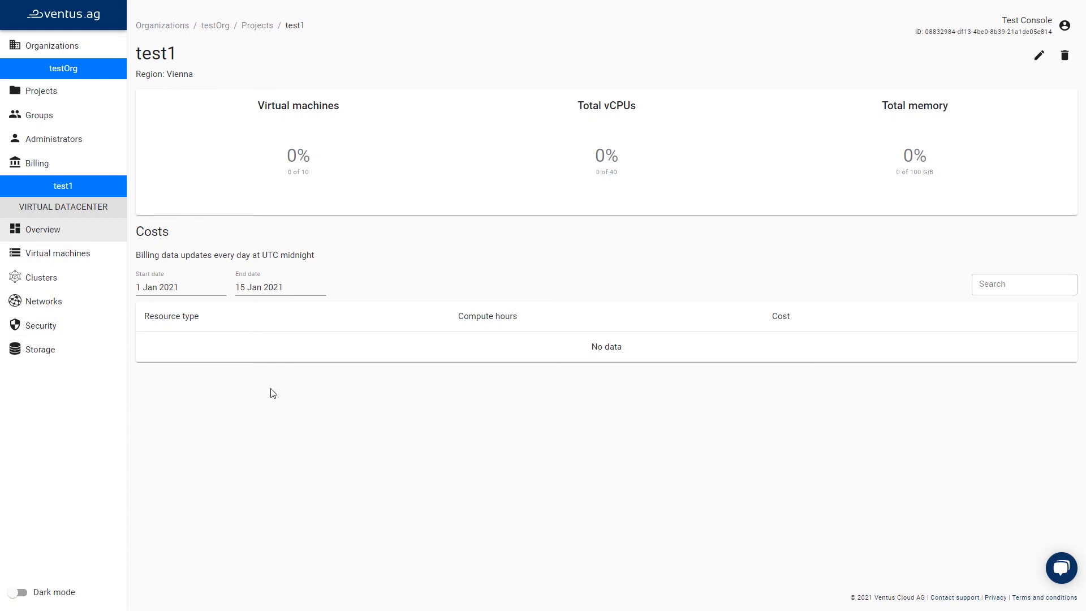
click(93, 256)
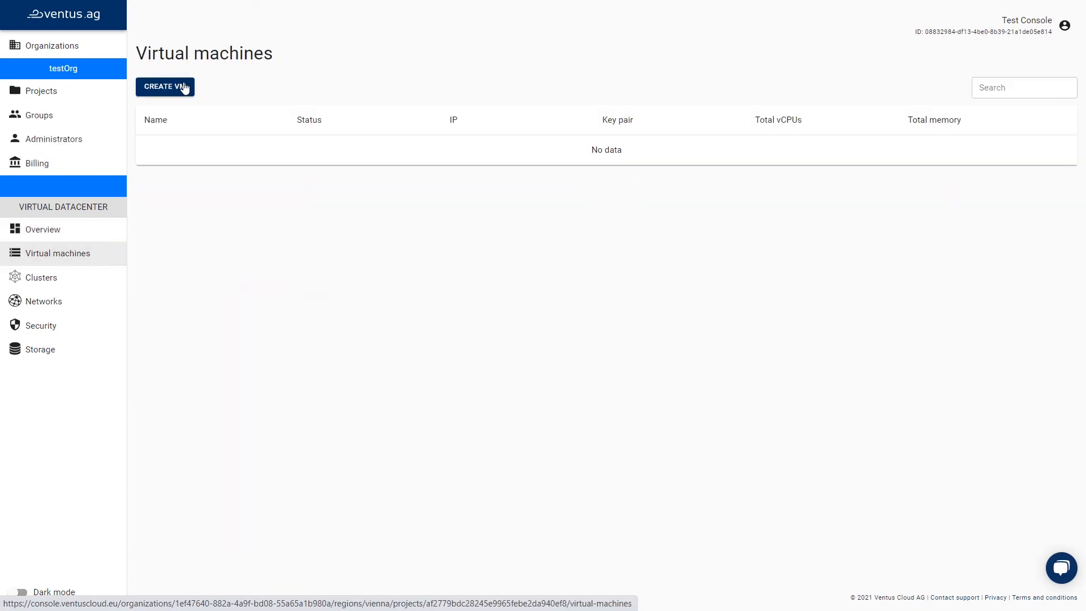
click(165, 86)
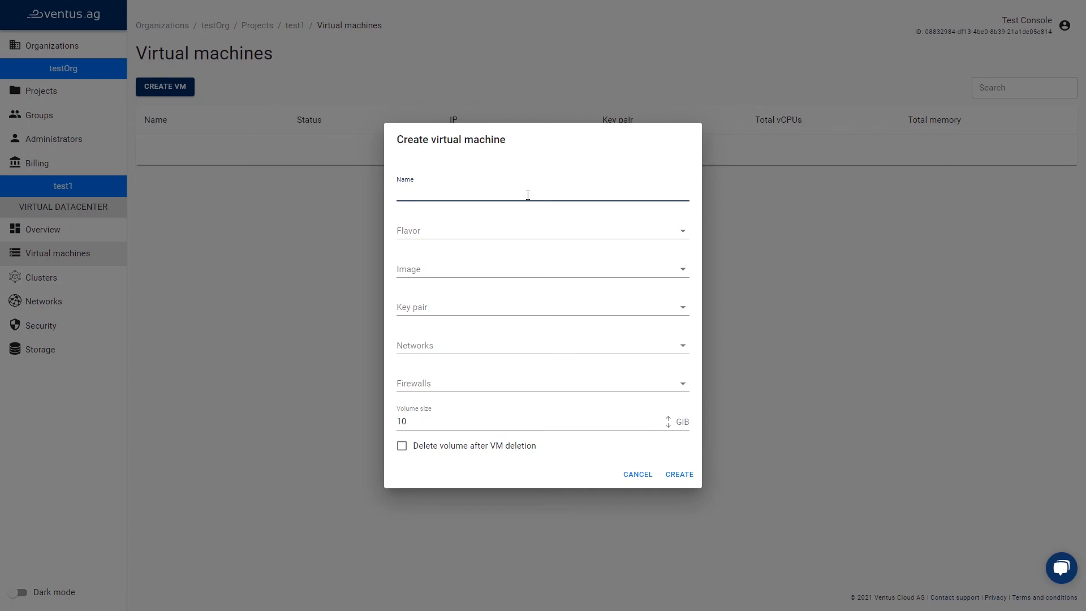
text(testVm)
Set the VM's flavor to VC-1 (1 vCPU, 1 GiB memory) and its image to ubuntu-server-16.04-LTS-20201111.
click(504, 235)
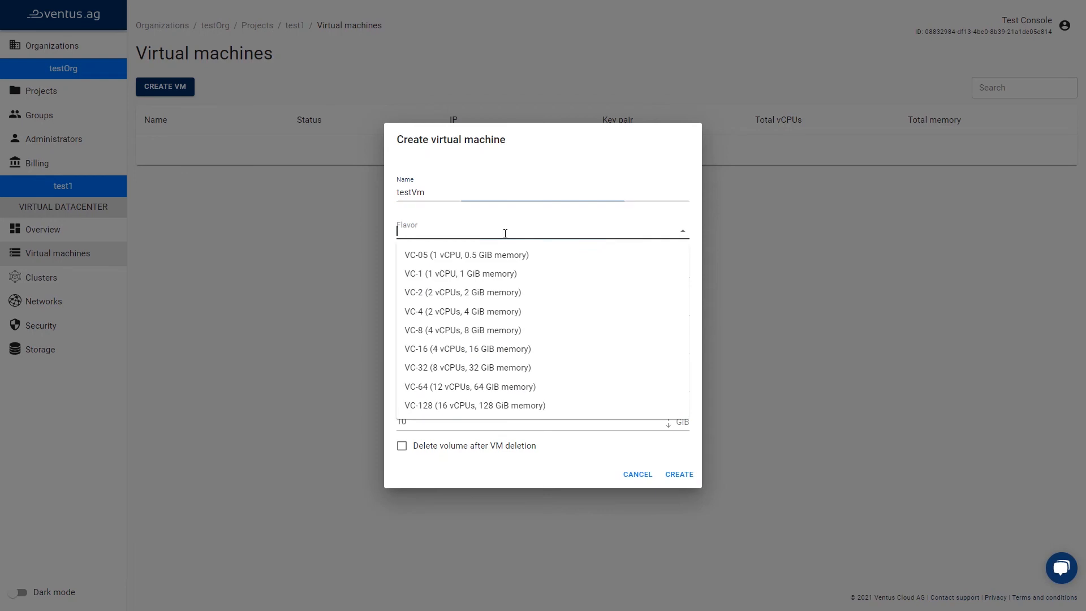
click(480, 271)
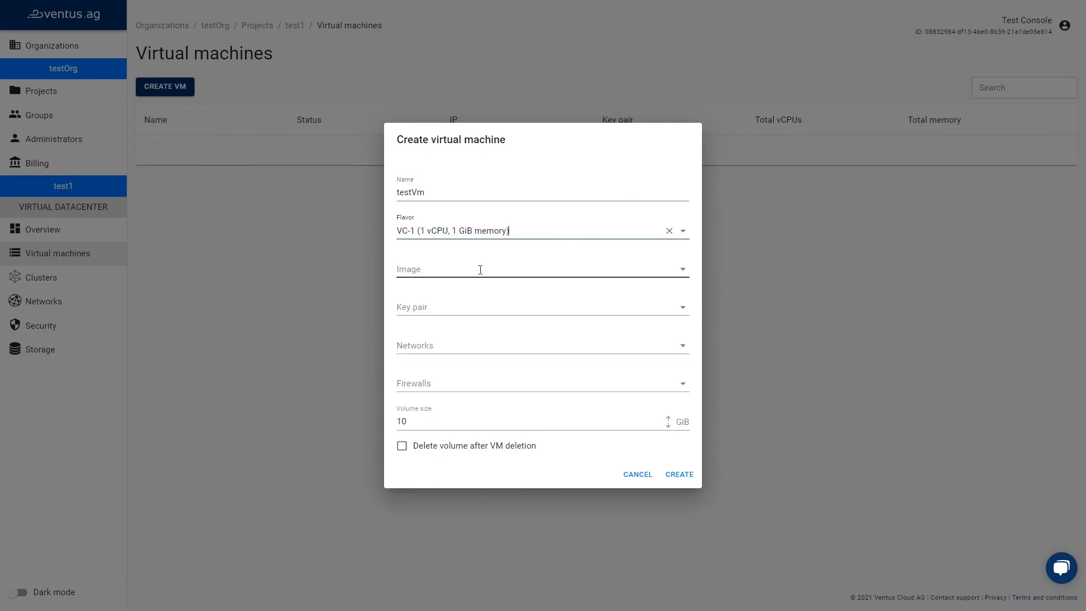
click(556, 268)
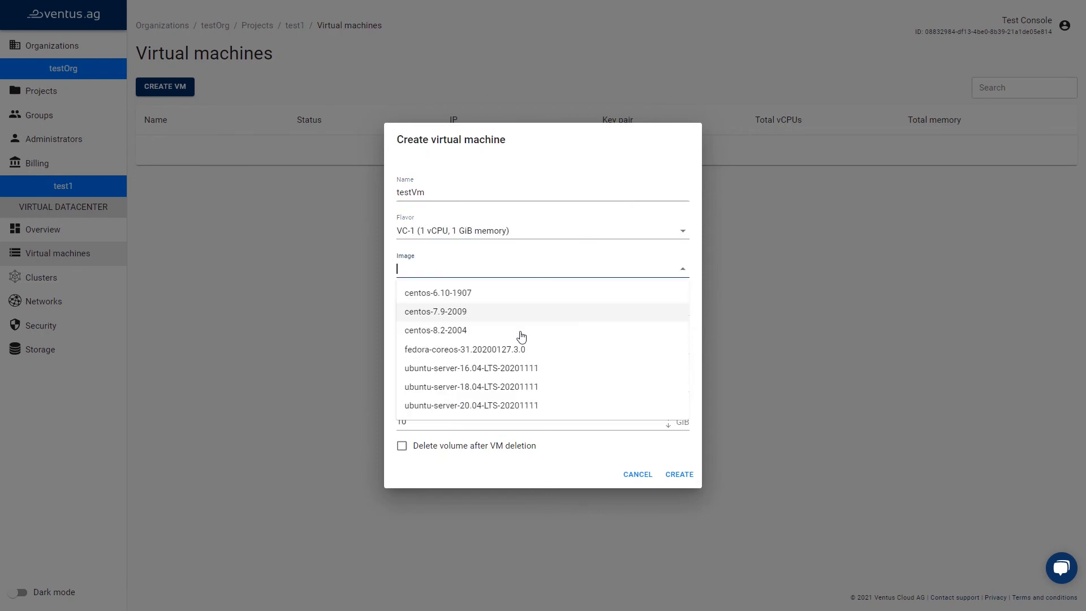
click(497, 369)
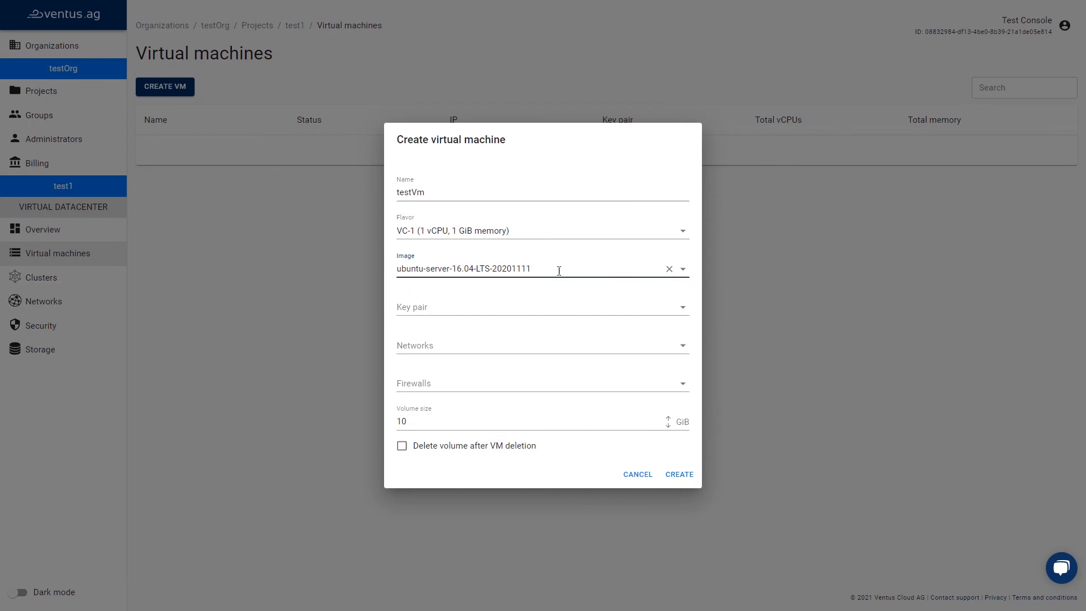
Create a new SSH key pair named mytest from the key pair options.
click(535, 307)
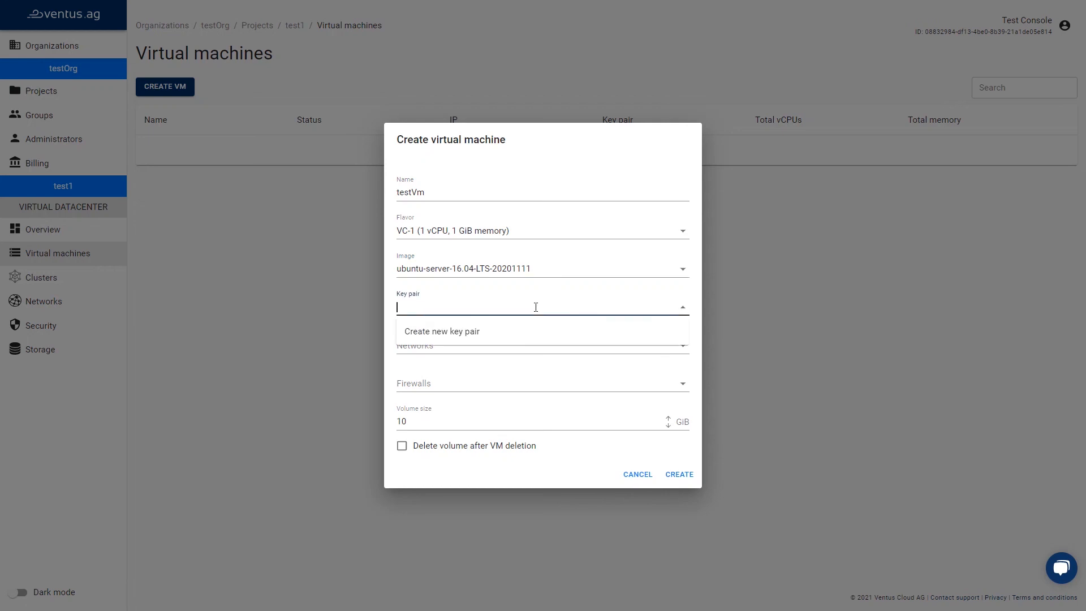
click(505, 334)
text(m)
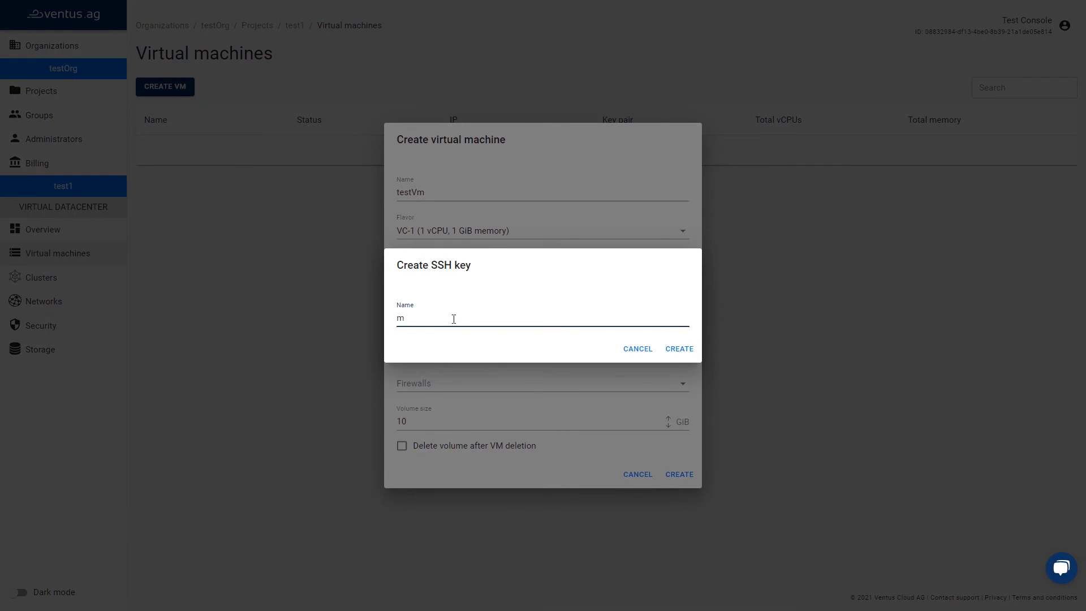
text(ytest)
click(679, 348)
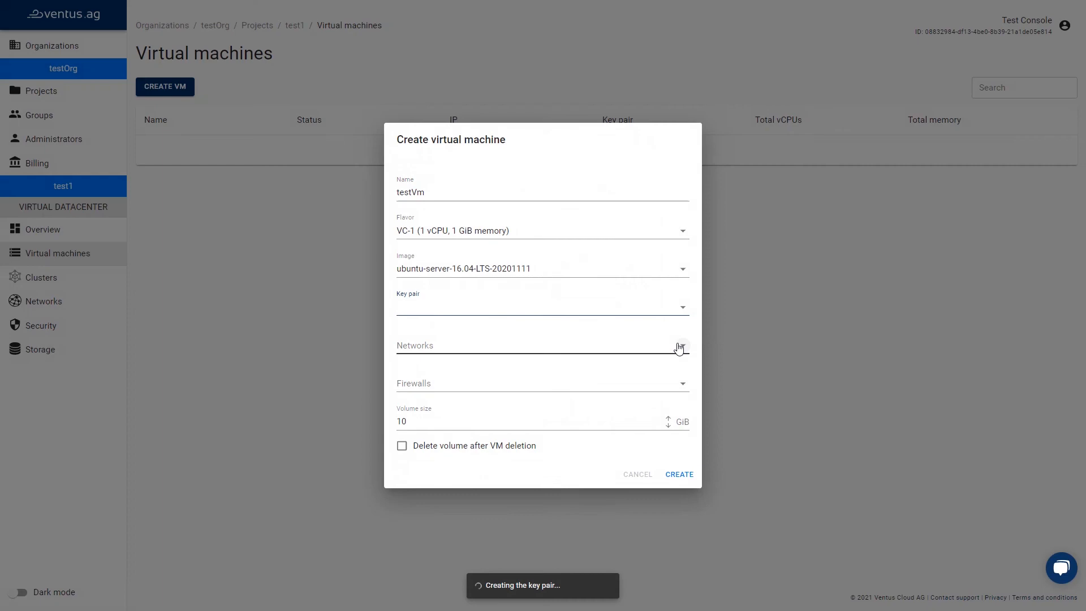
Copy the mytest private key to the clipboard and close the key dialog.
scroll(645, 516, down, 1)
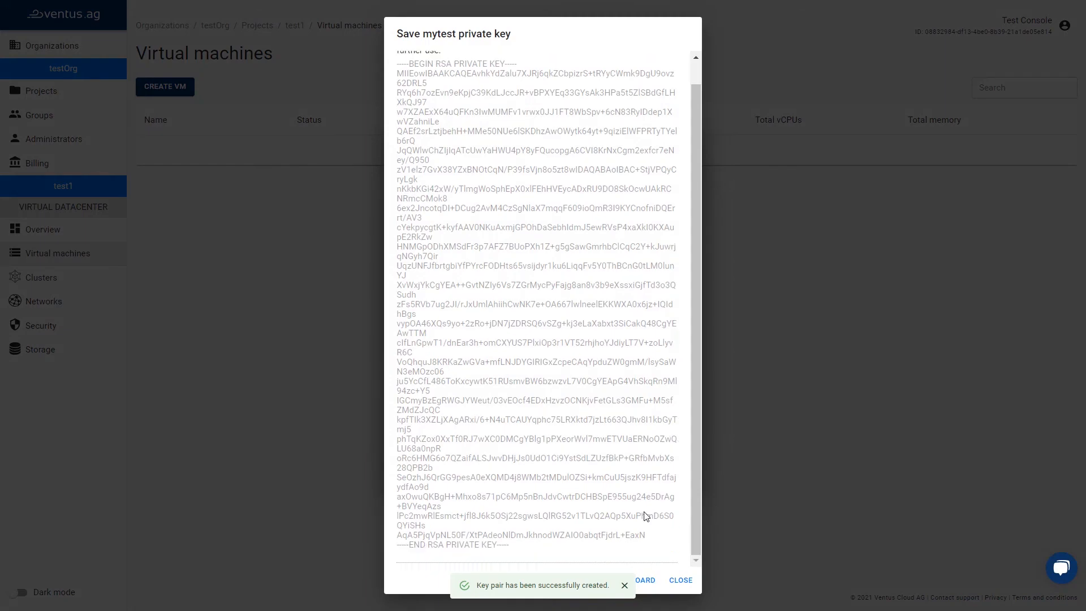
click(625, 586)
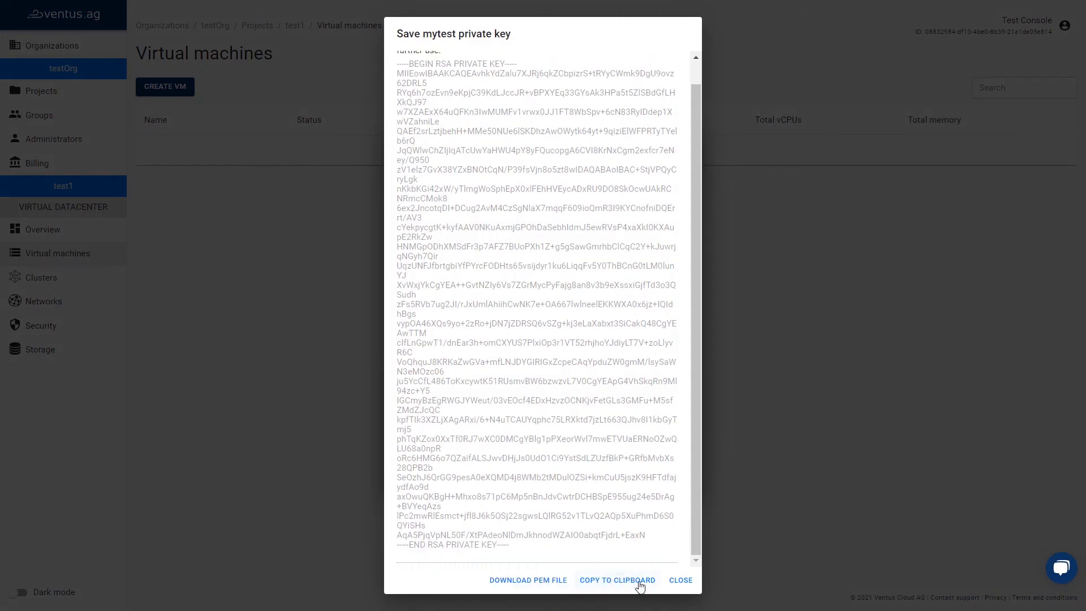
click(640, 587)
click(680, 581)
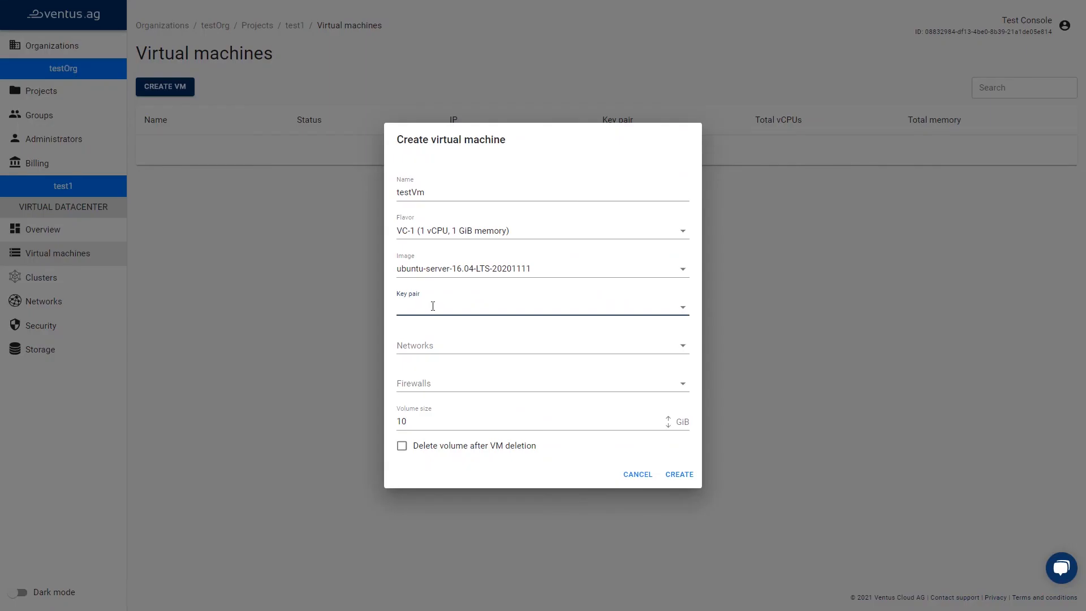
Choose mytest as the VM's key pair and add the public network.
click(433, 307)
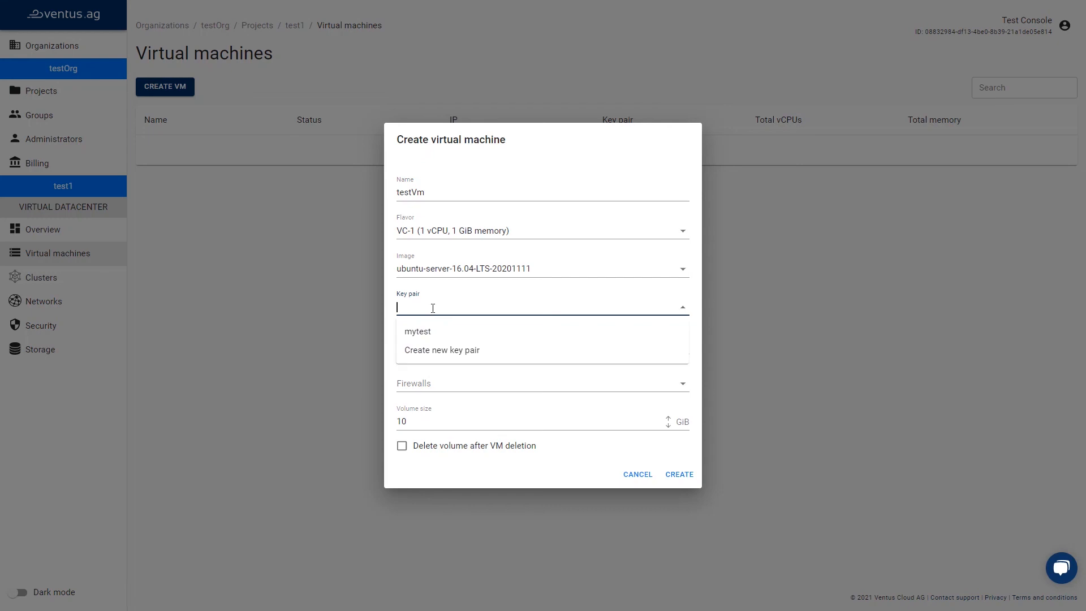
click(419, 332)
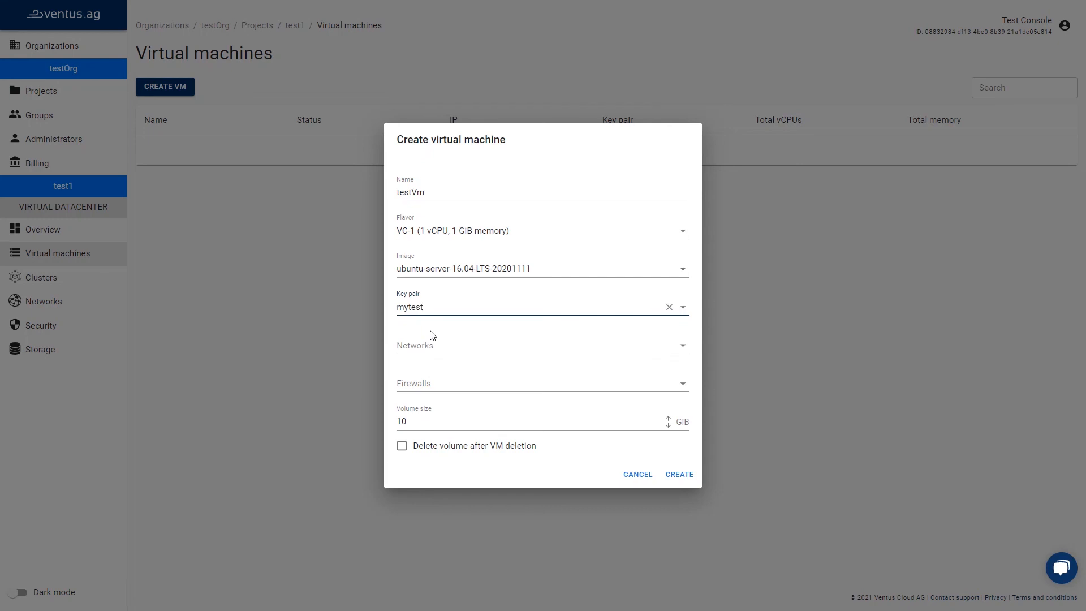
click(431, 344)
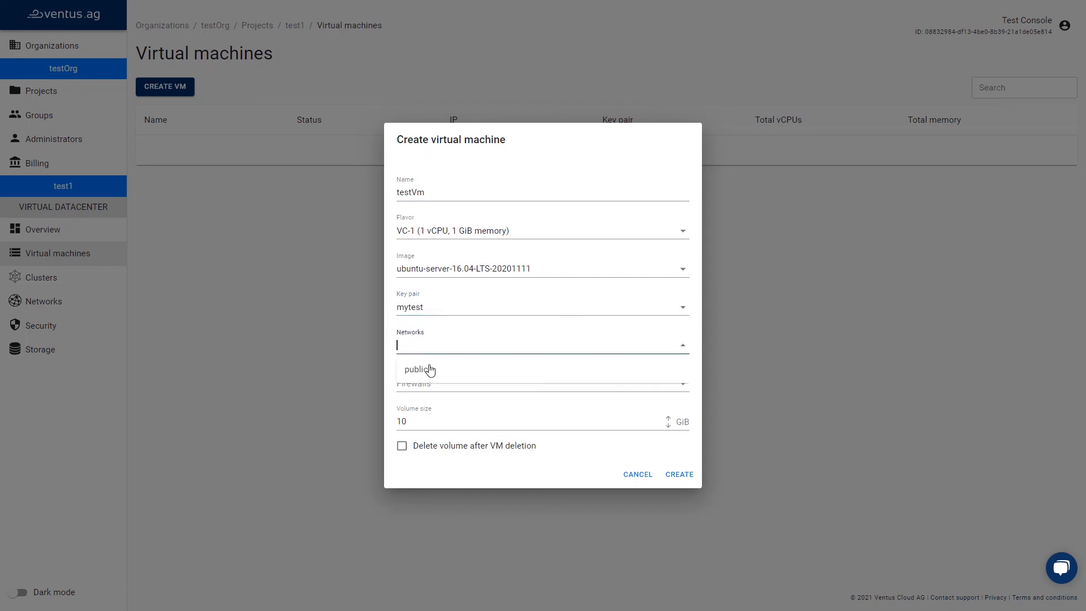
click(430, 371)
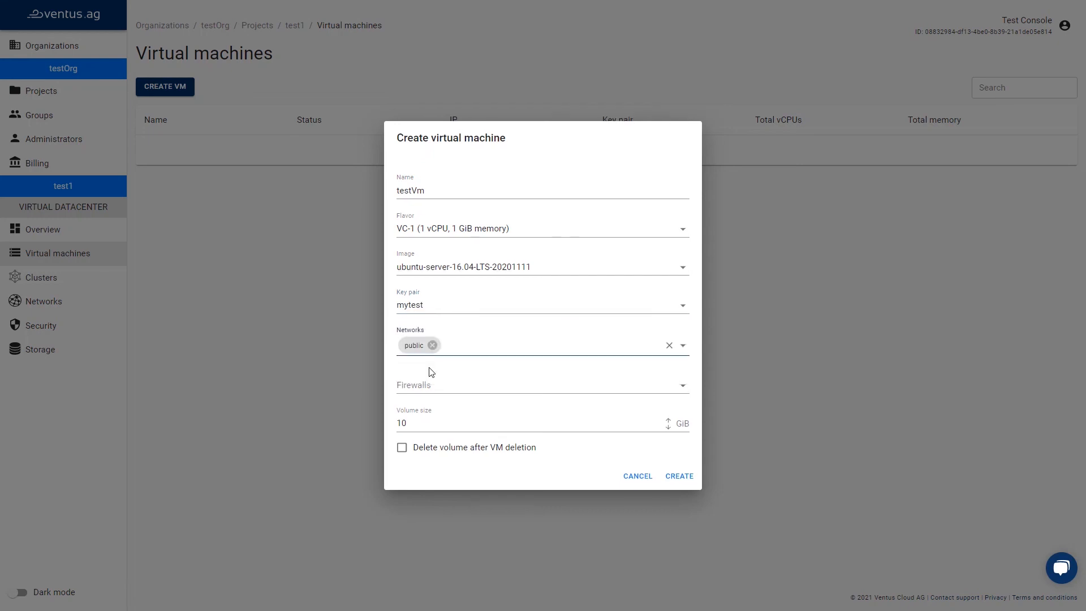
Add the default firewall, keep the 10 GiB volume, create the VM and reload the list.
click(564, 386)
click(503, 411)
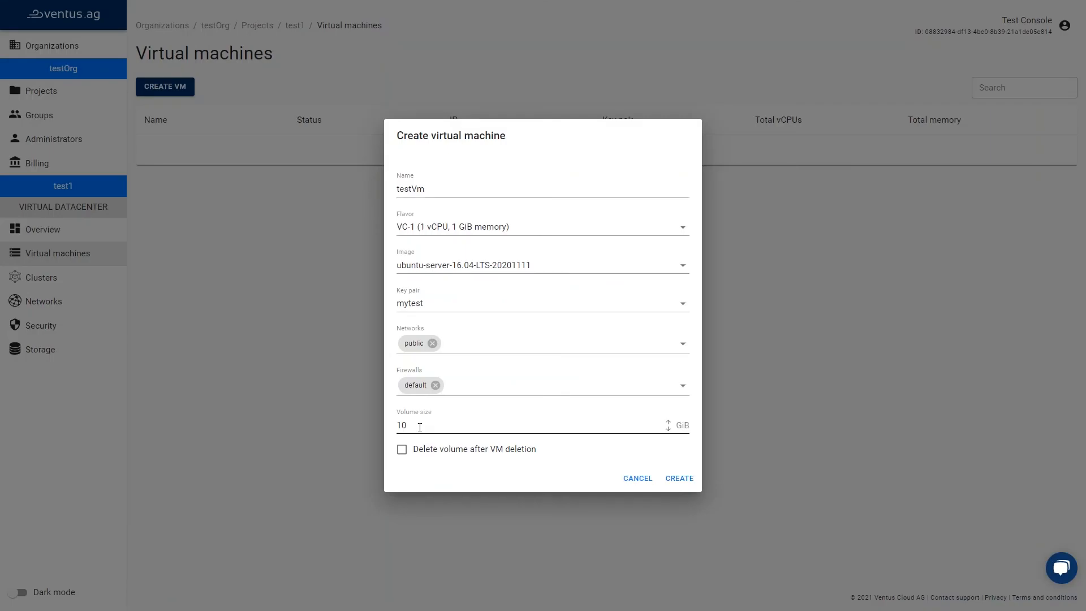
click(420, 427)
click(403, 452)
click(403, 452)
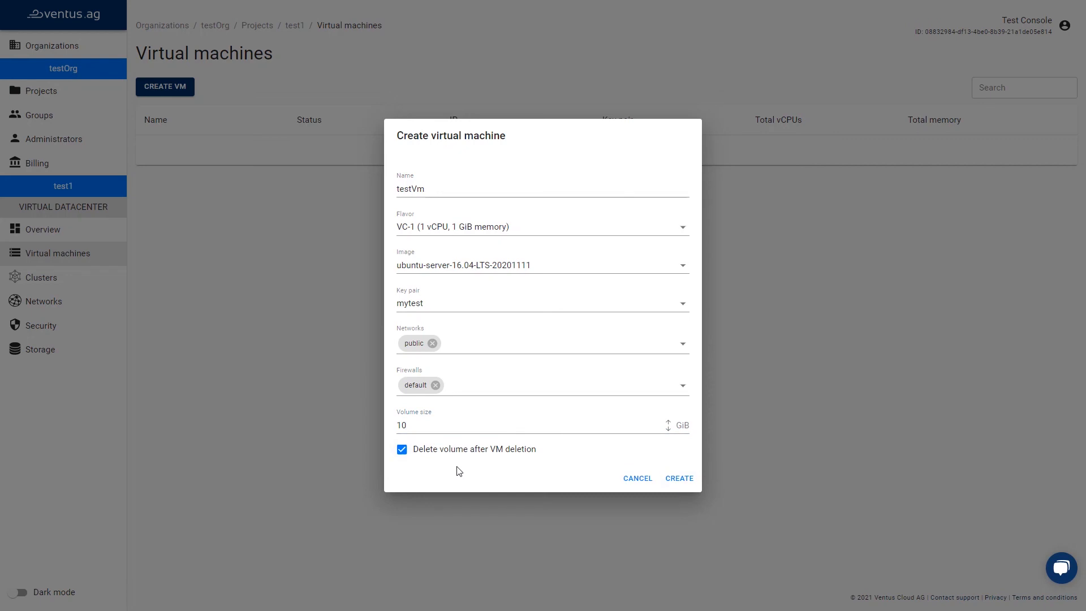
click(680, 480)
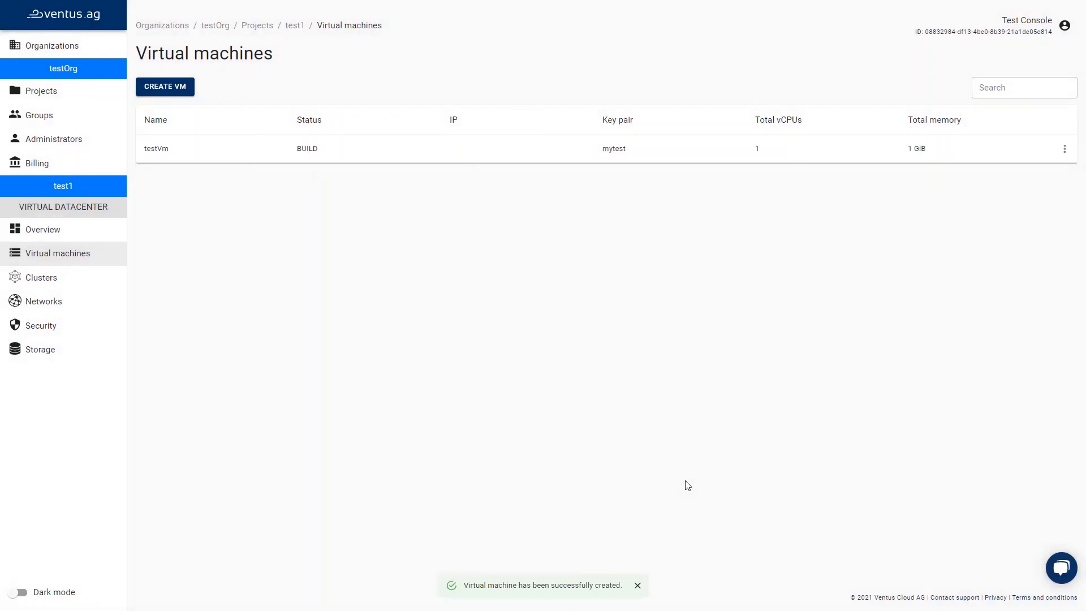
key(F5)
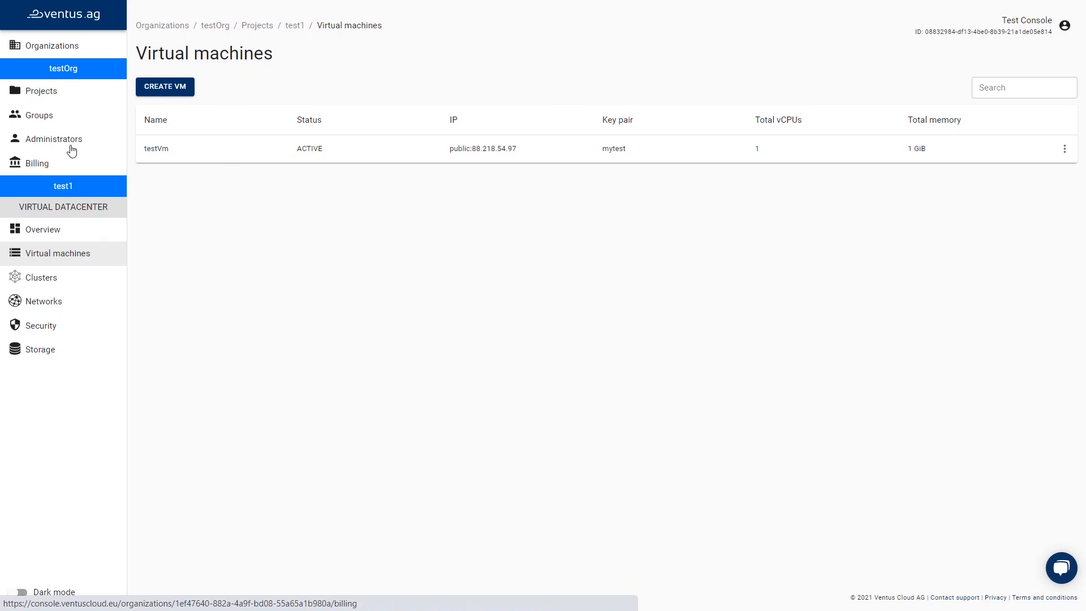
Create a new project named test2 in the Upper-Austria region.
click(72, 93)
click(173, 94)
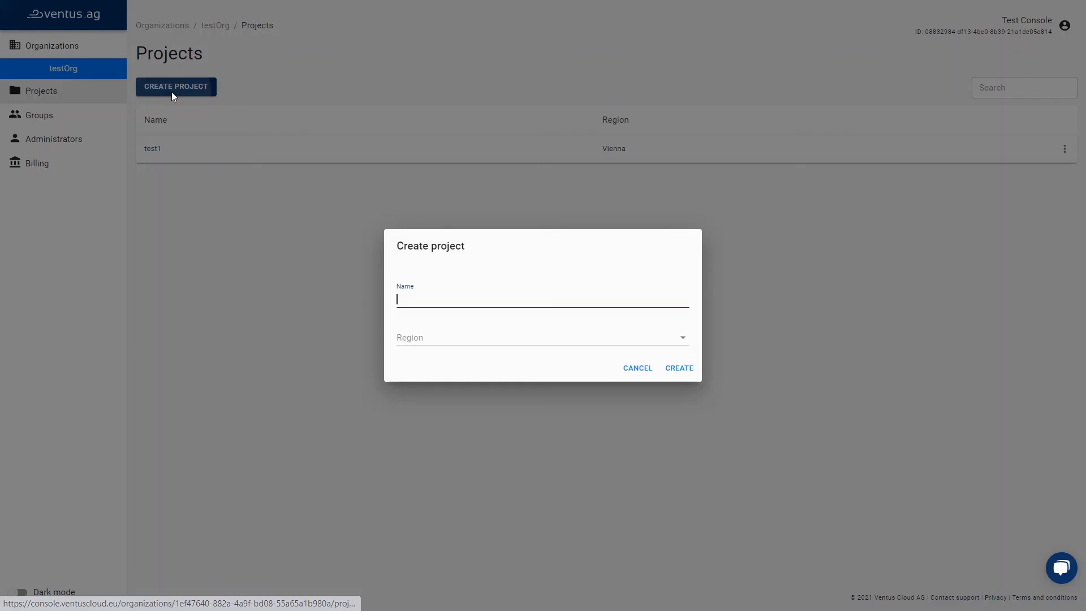
text(test2)
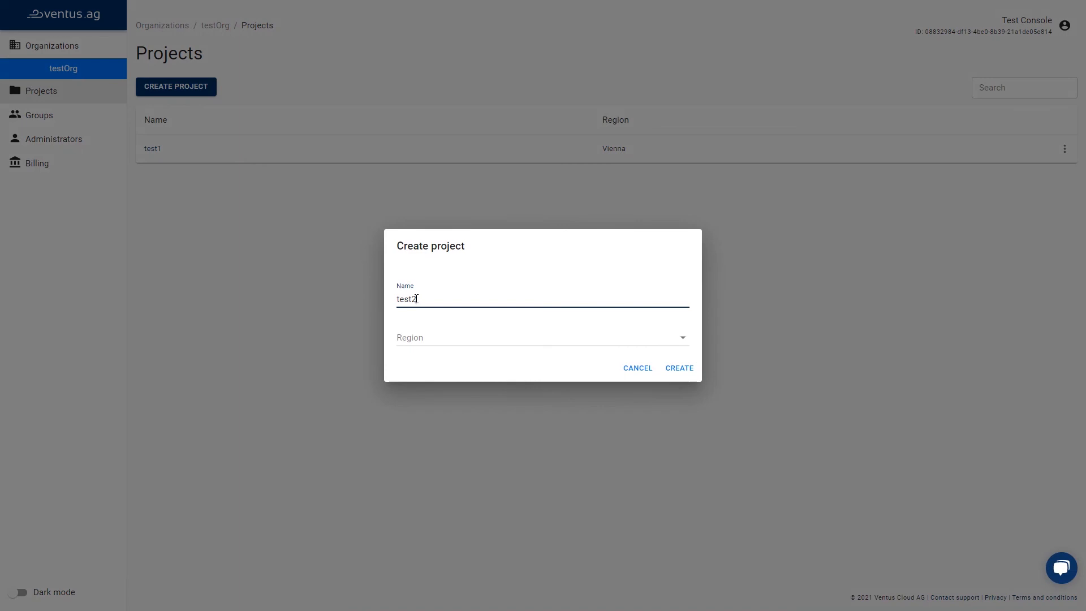
click(433, 329)
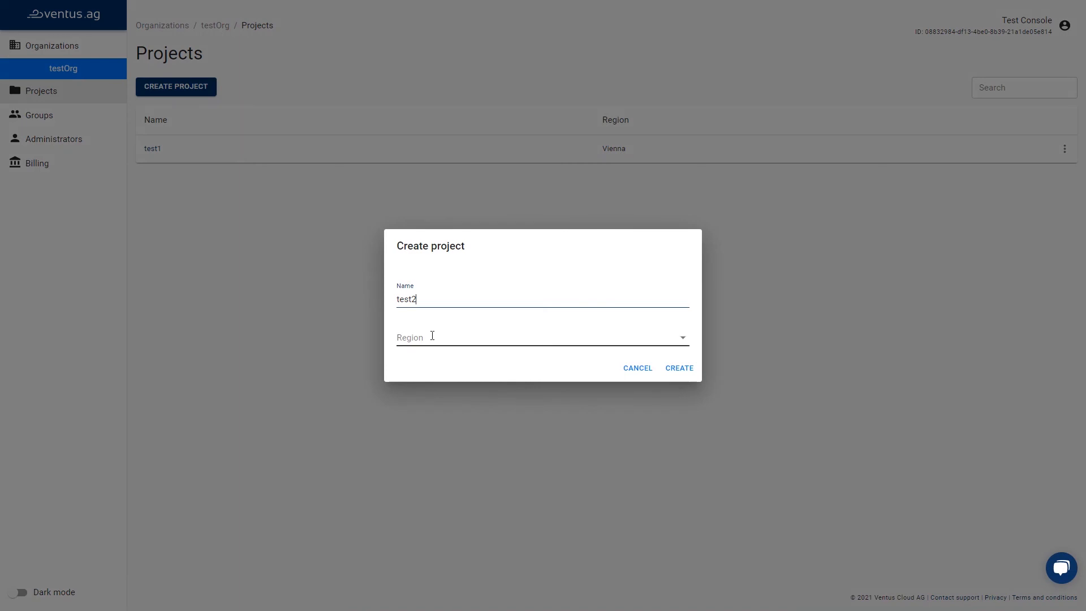
click(432, 335)
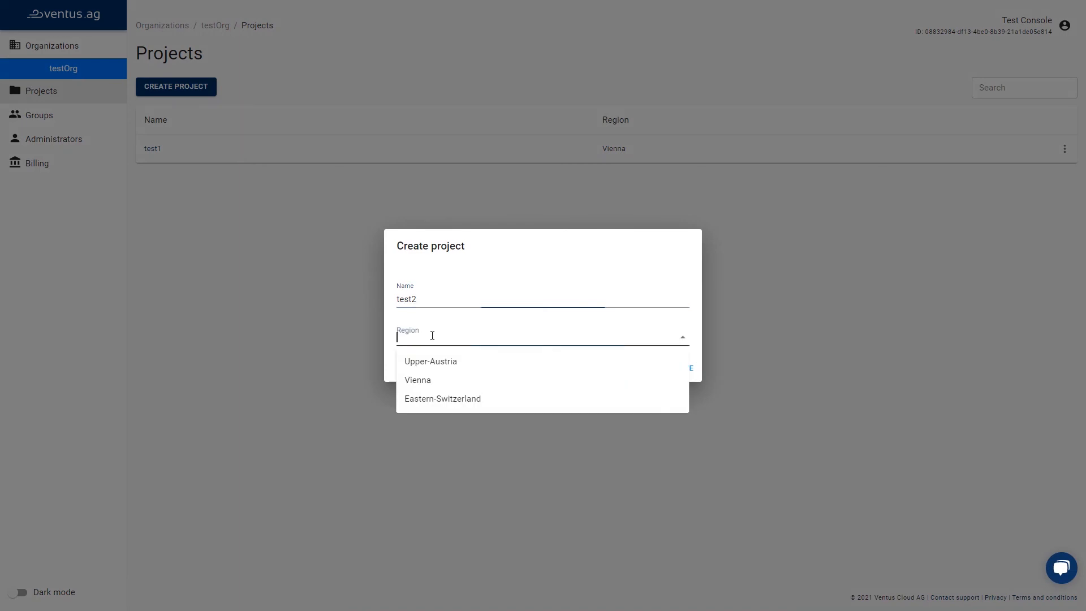
click(434, 362)
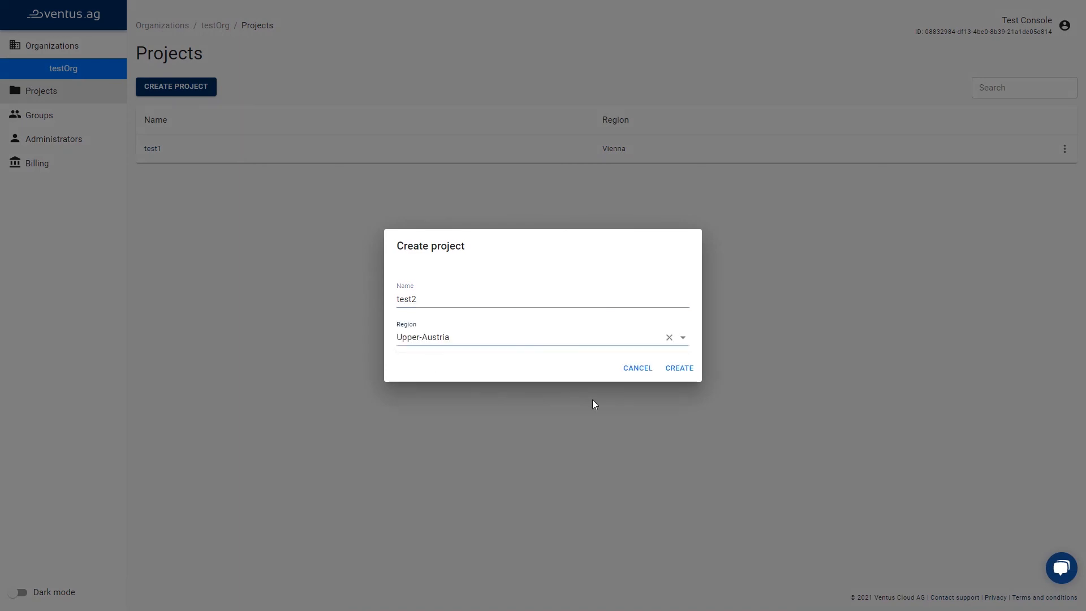
click(687, 369)
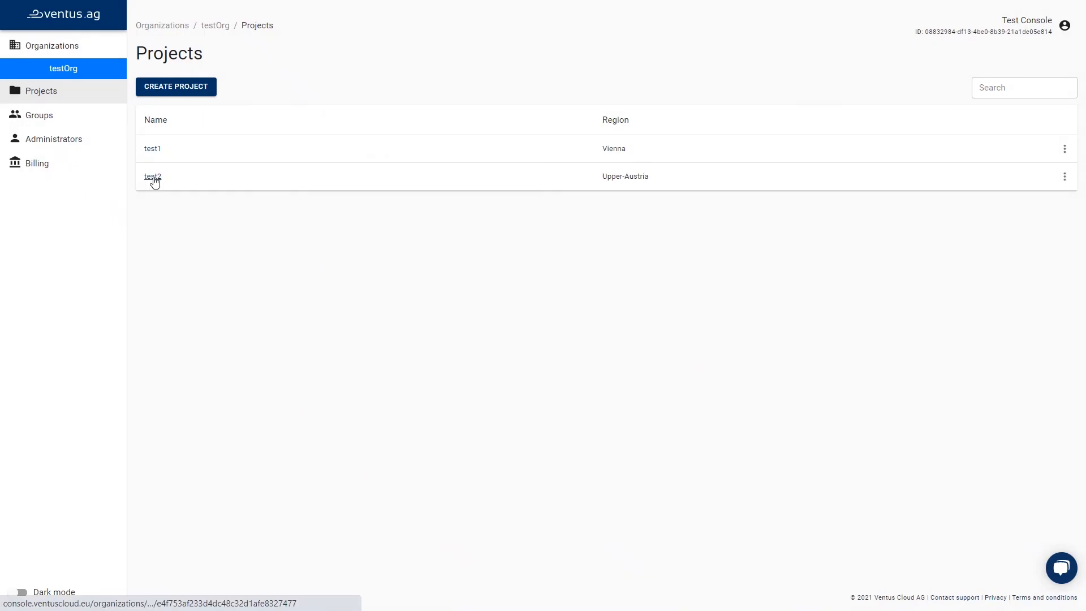
Open the test2 project and view its virtual machines list.
click(156, 180)
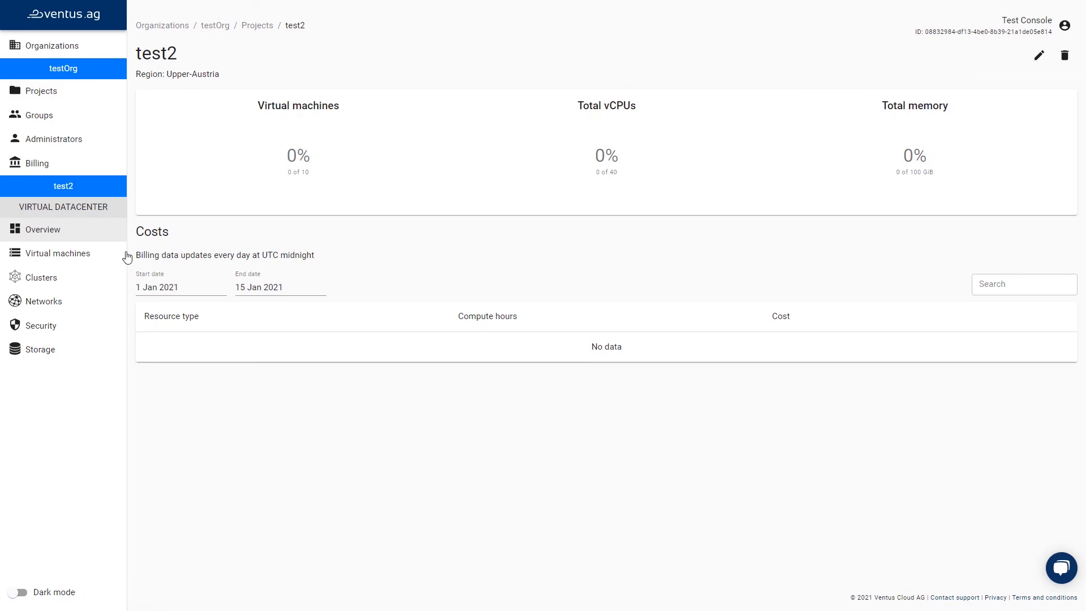
click(85, 257)
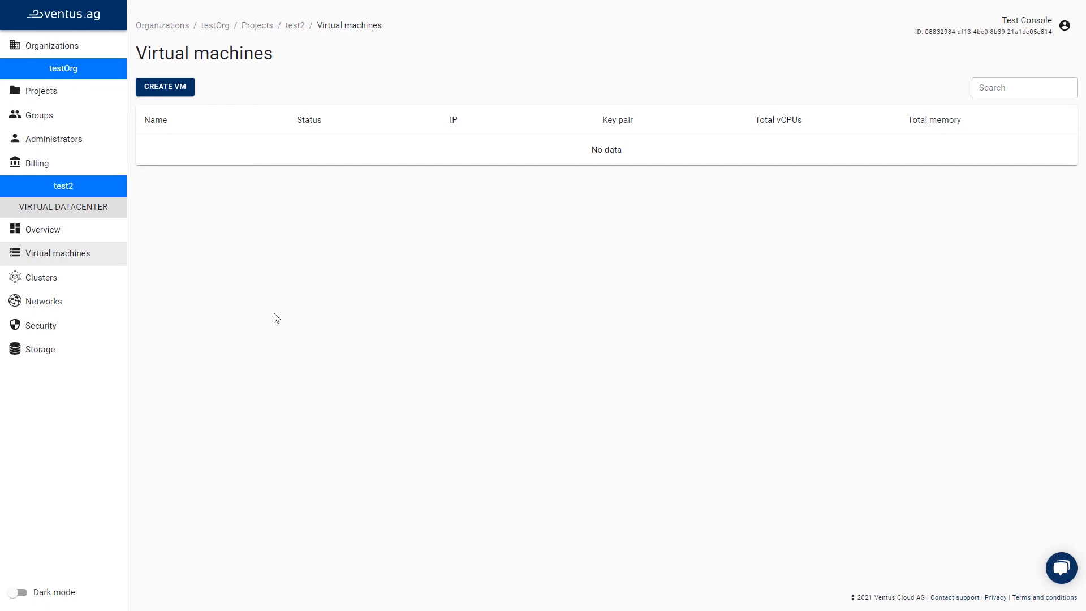
Create a new group named testGr for the organization.
click(63, 120)
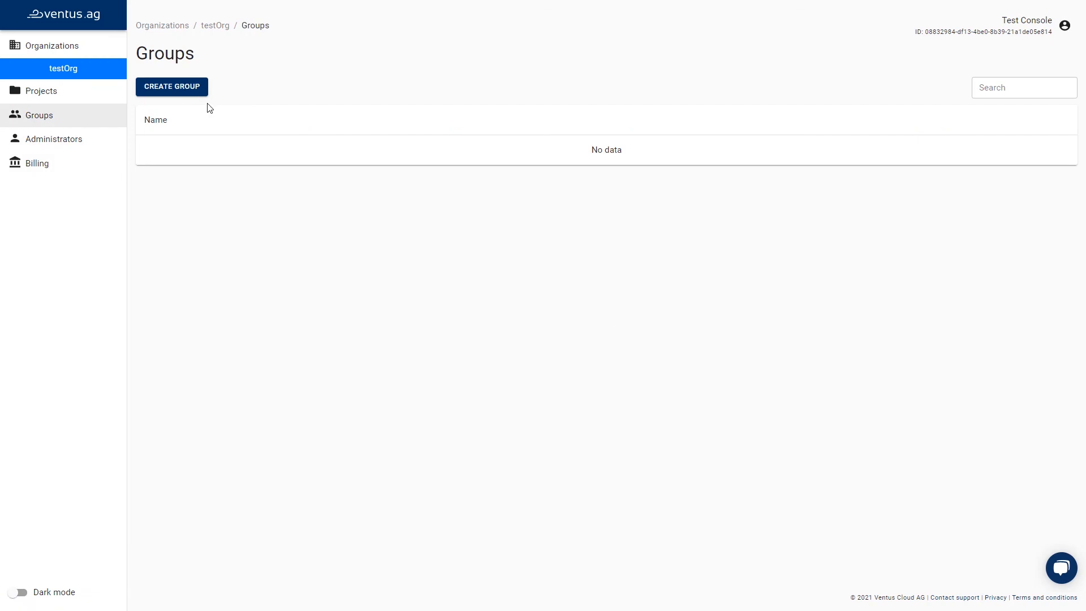
click(176, 90)
text(testGr)
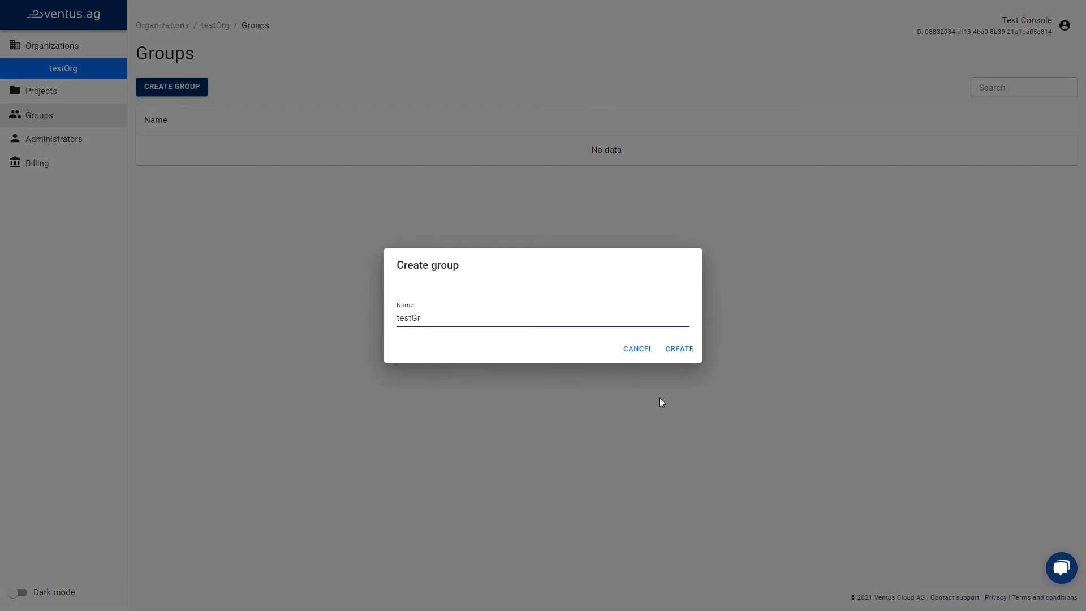
click(686, 348)
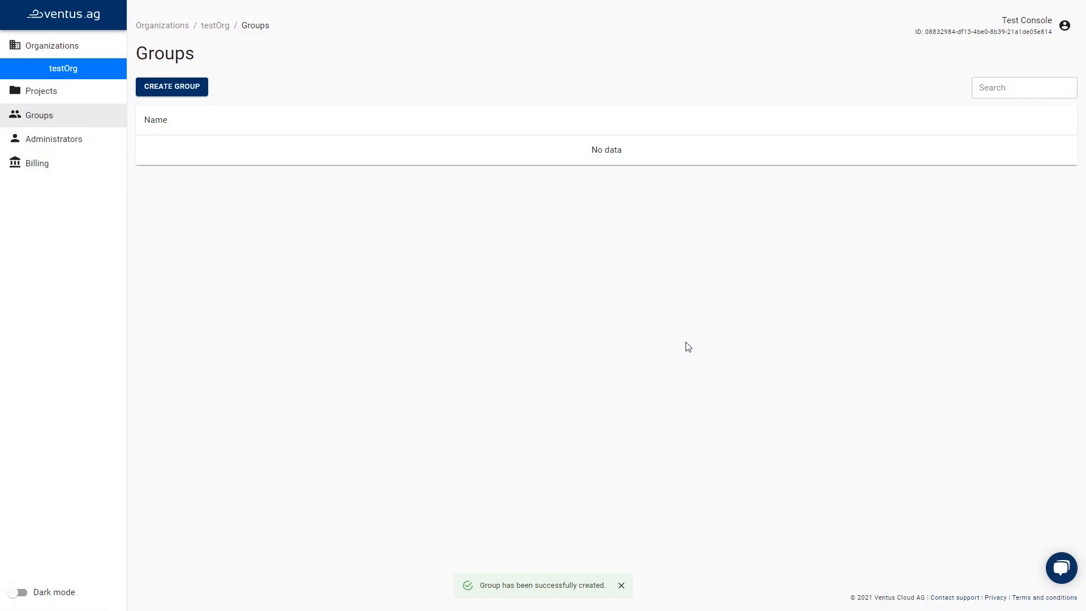
Browse the Support Center's Getting Started article on Projects and Groups, then open the ventuscloud.eu website.
click(151, 153)
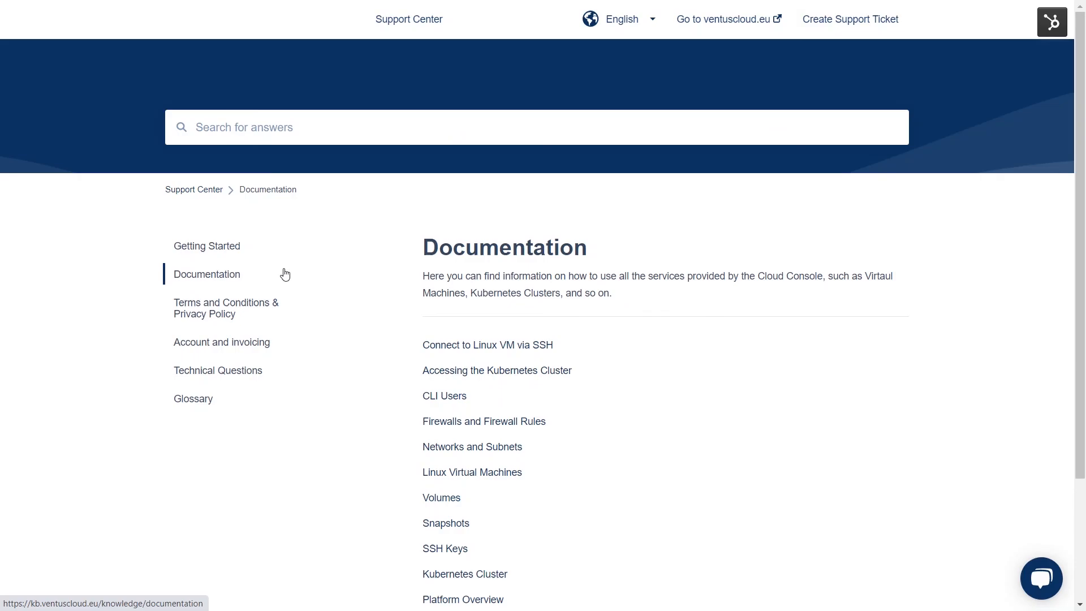
click(220, 254)
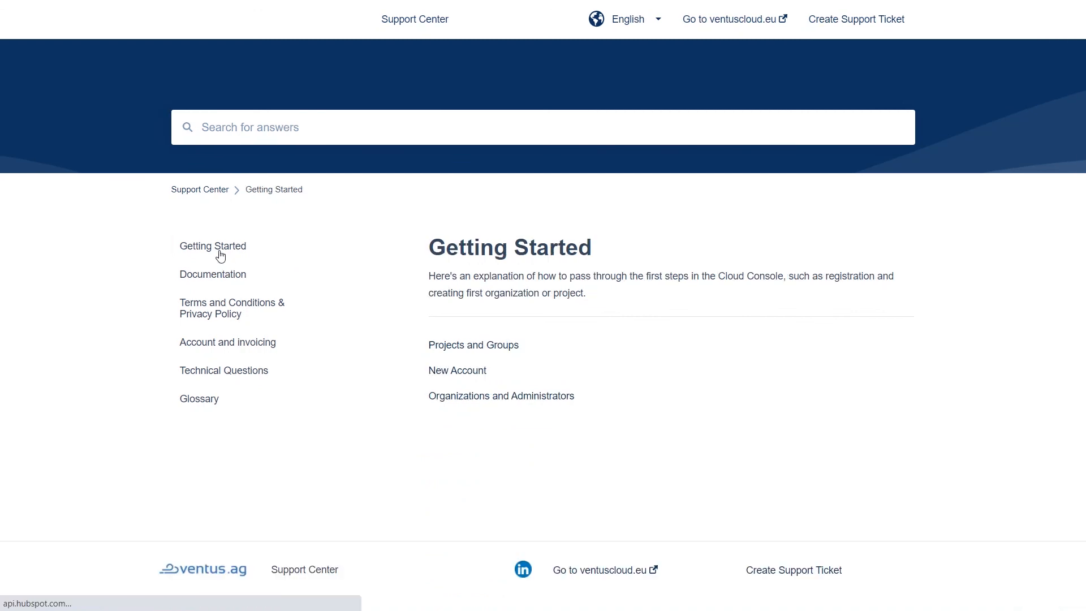
click(445, 346)
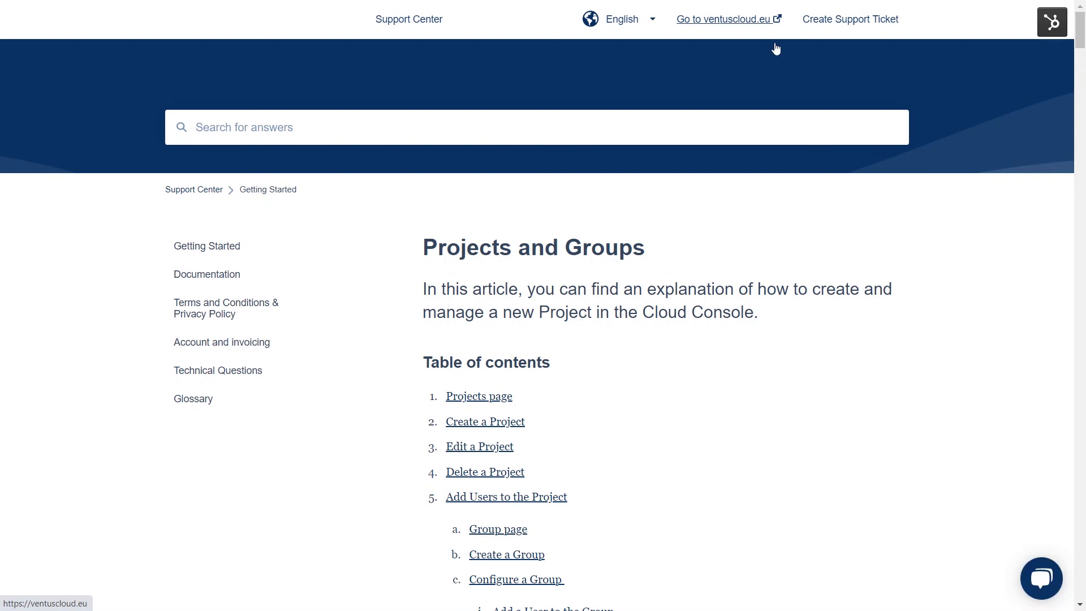
click(749, 20)
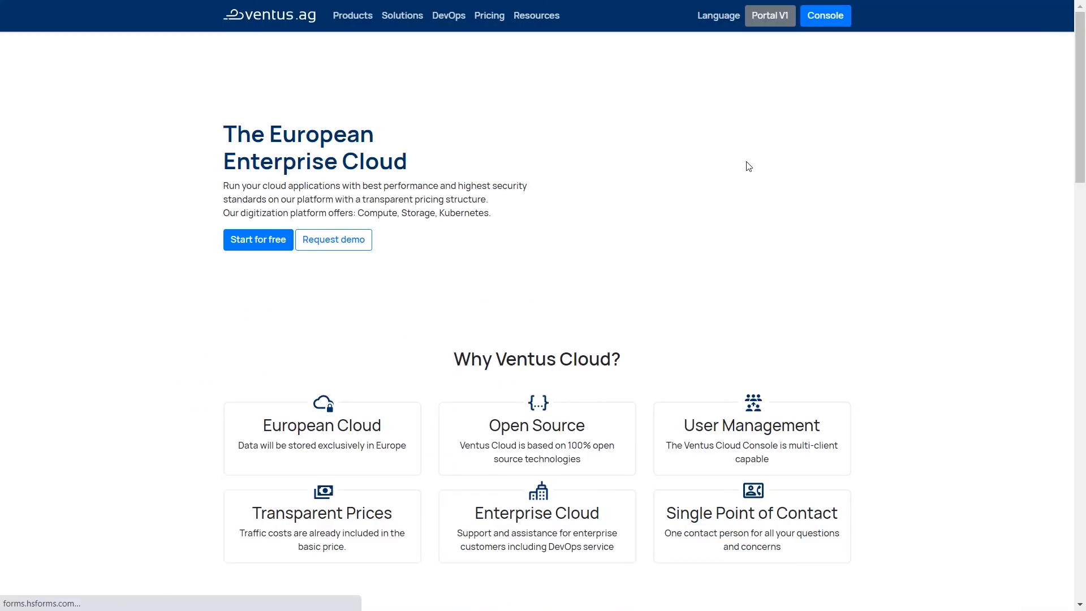